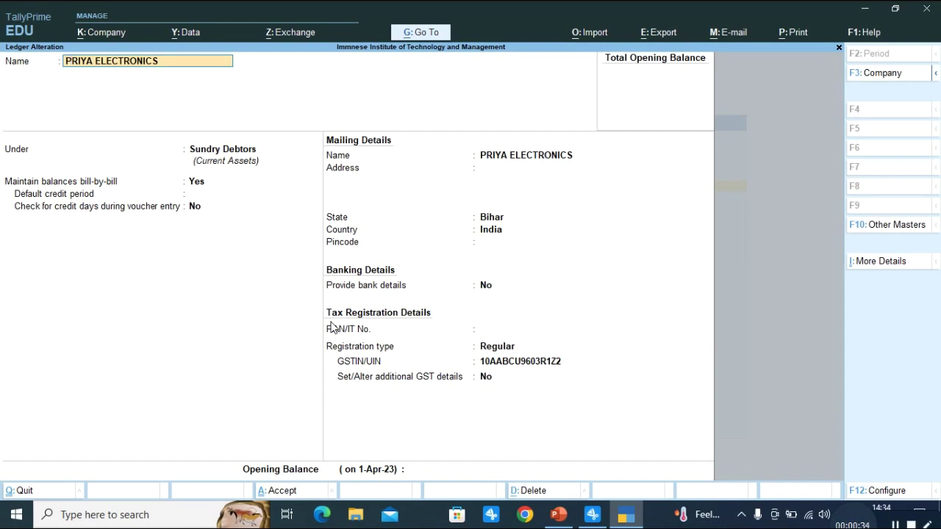
Accept the PRIYA ELECTRONICS ledger, and check the tax details in the SGST ledger
key(ctrl+a)
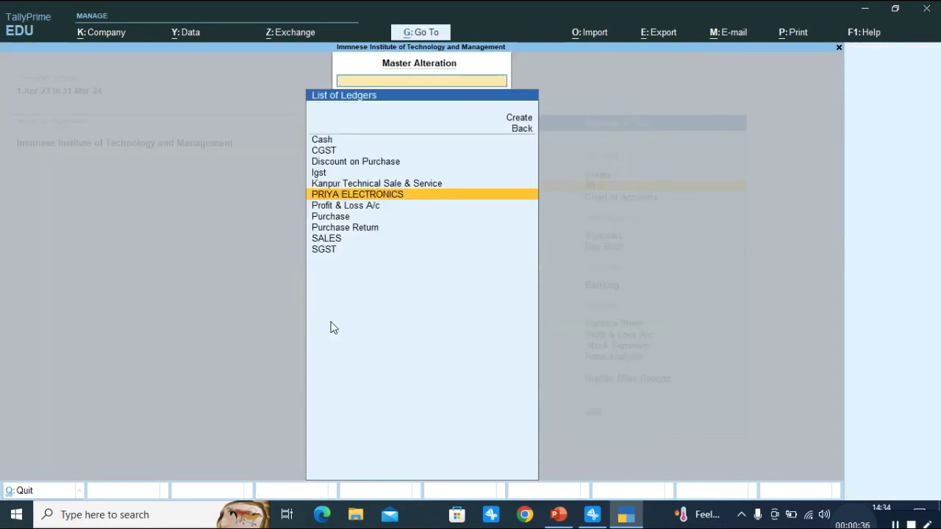
key(Down)
key(Down)
key(Down)
key(Down)
key(Down)
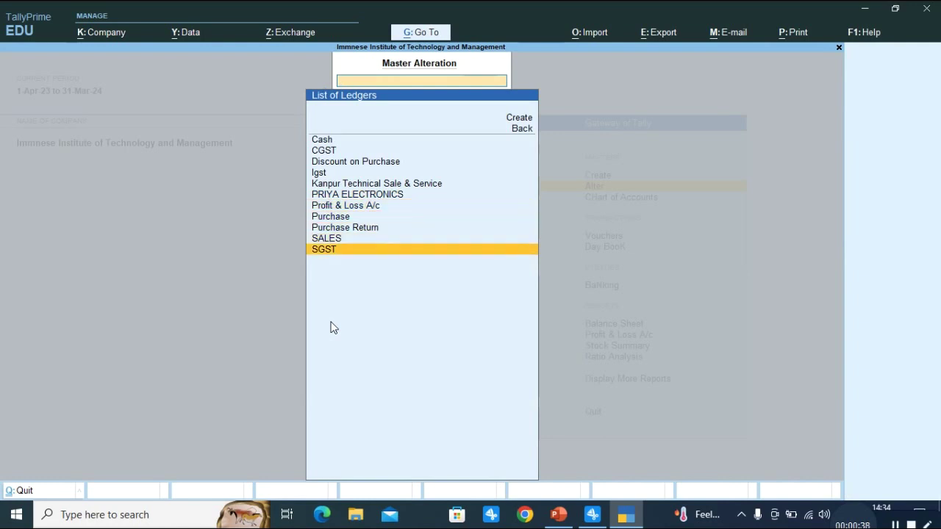
key(Return)
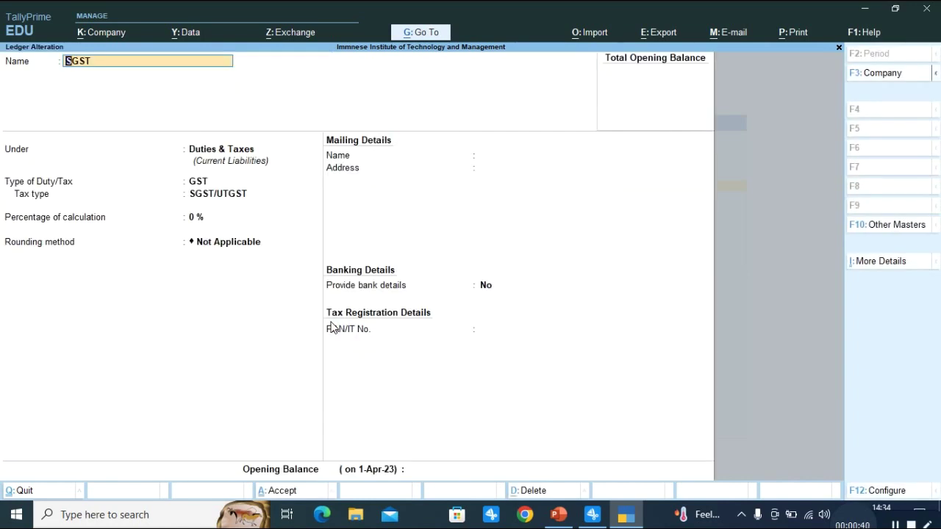
key(Escape)
key(Return)
Check the tax details in the CGST ledger and return to the Gateway of Tally
key(Up)
key(Up)
key(Up)
key(Up)
key(Up)
key(Up)
key(Up)
key(Up)
key(Up)
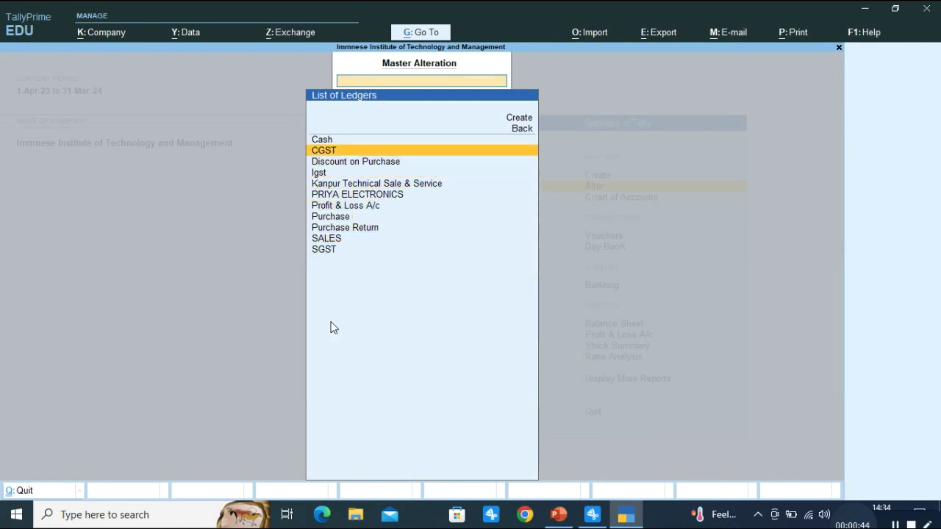
key(Return)
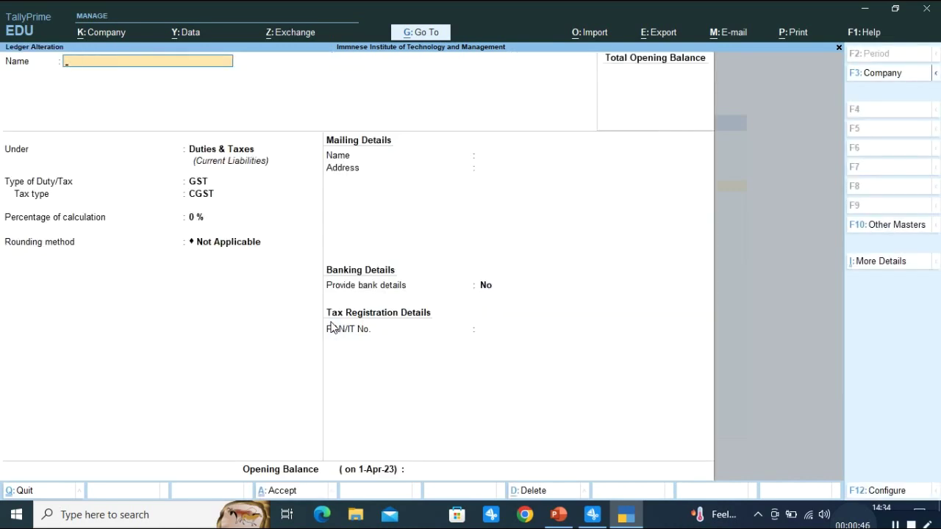
key(Escape)
key(Escape)
key(Escape)
Open the Stock Summary report to check the closing stock of each stock group
key(Down)
key(Up)
key(Up)
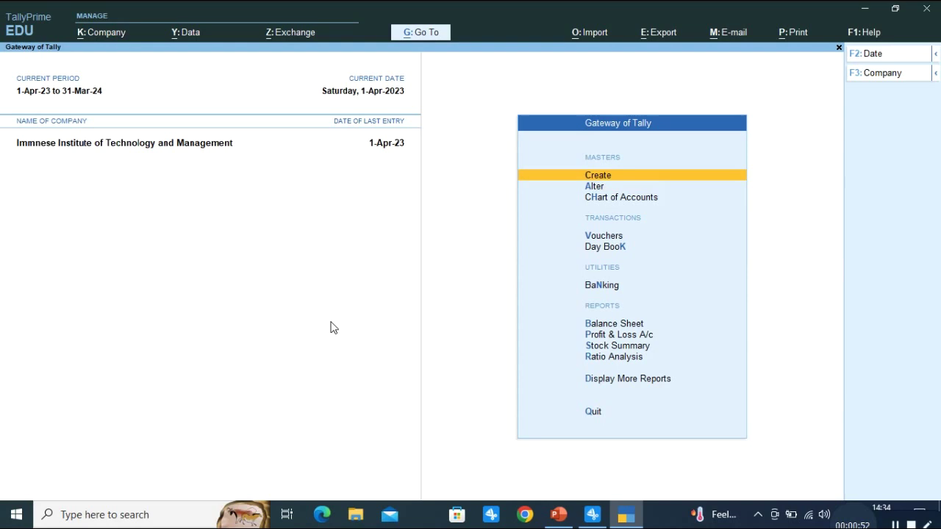
key(Down)
key(Down)
key(Down)
key(Down)
key(Down)
key(Down)
key(Down)
key(Down)
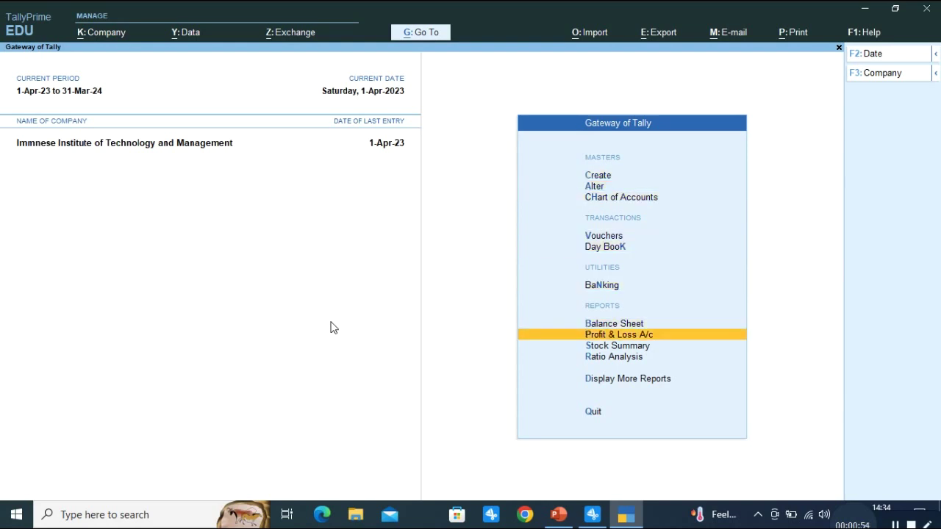
key(Return)
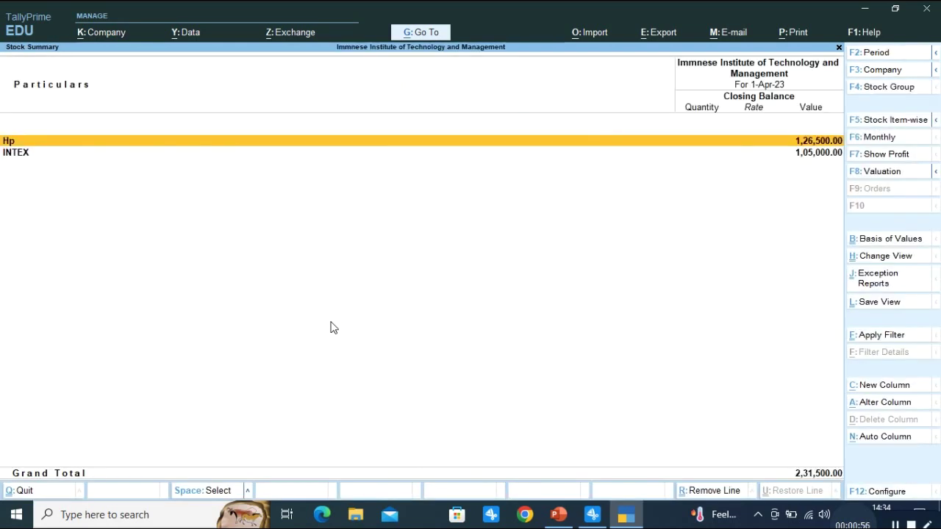
key(Escape)
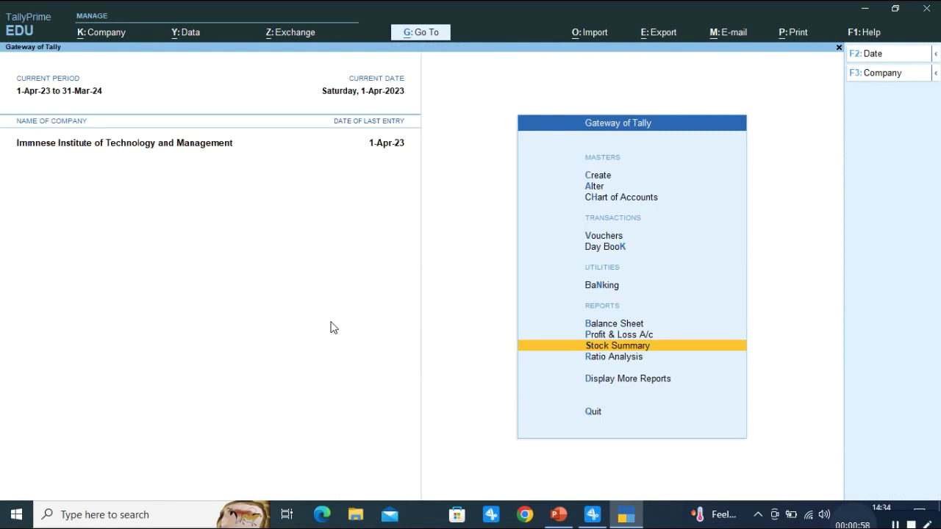
key(Return)
key(alt)
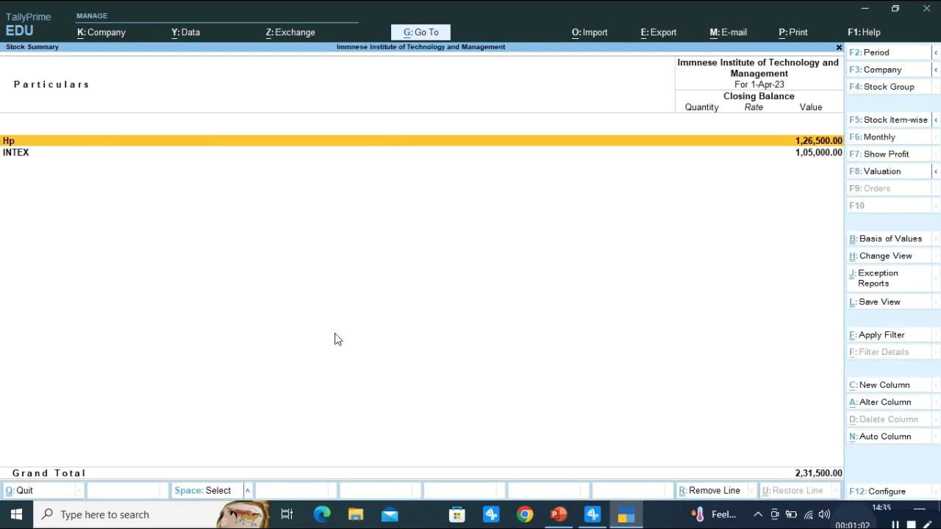
key(alt)
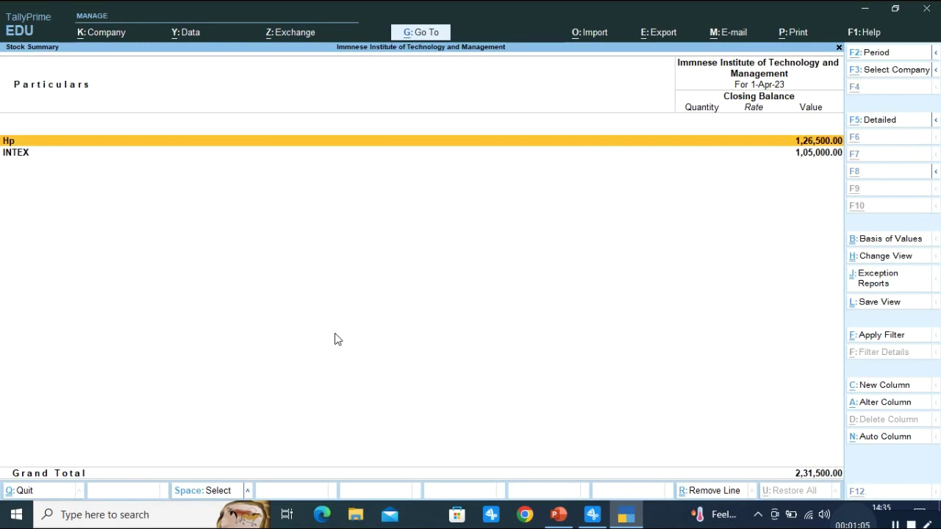
Examine the item-level closing stock of the INTEX group and return to the Gateway of Tally
key(Down)
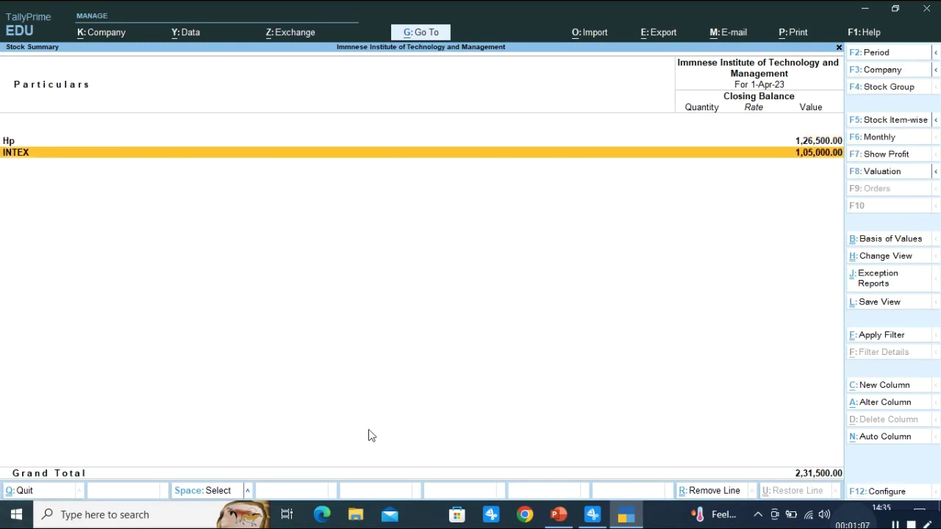
key(Return)
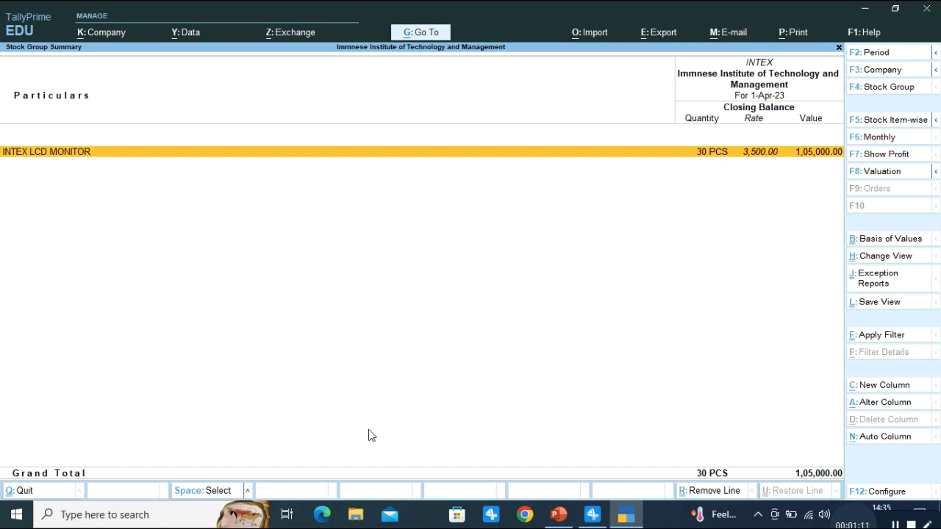
key(Escape)
key(Escape)
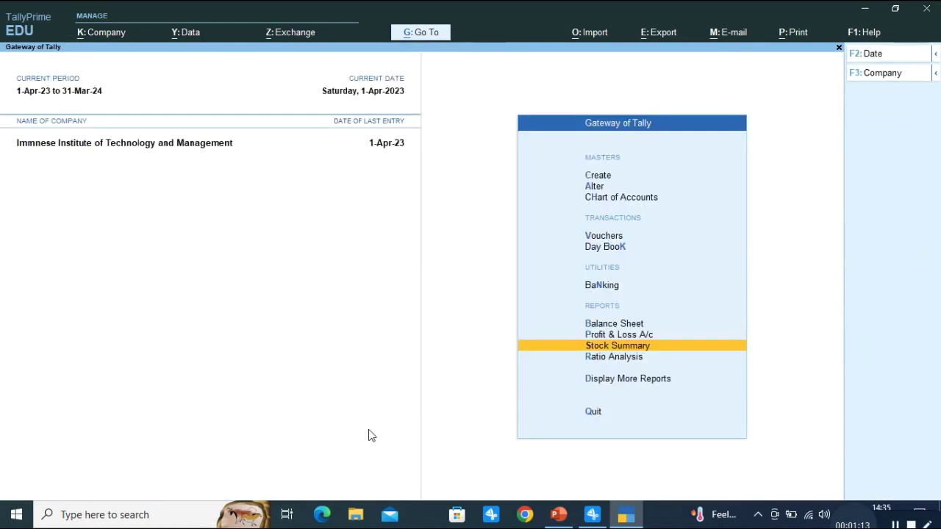
Read the sales question on the PowerPoint slide, and switch back to TallyPrime to open a new Sales voucher
click(560, 524)
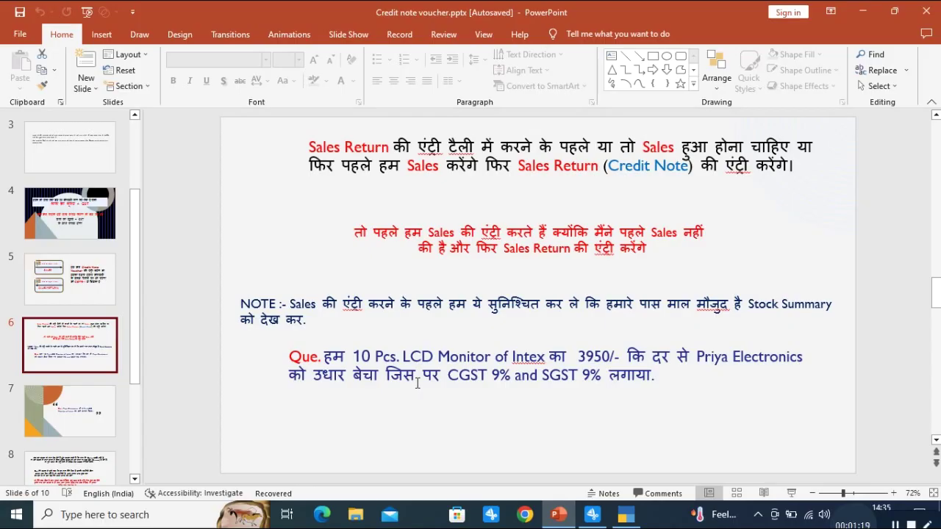
key(alt+Tab)
key(Up)
key(Up)
key(Up)
key(Up)
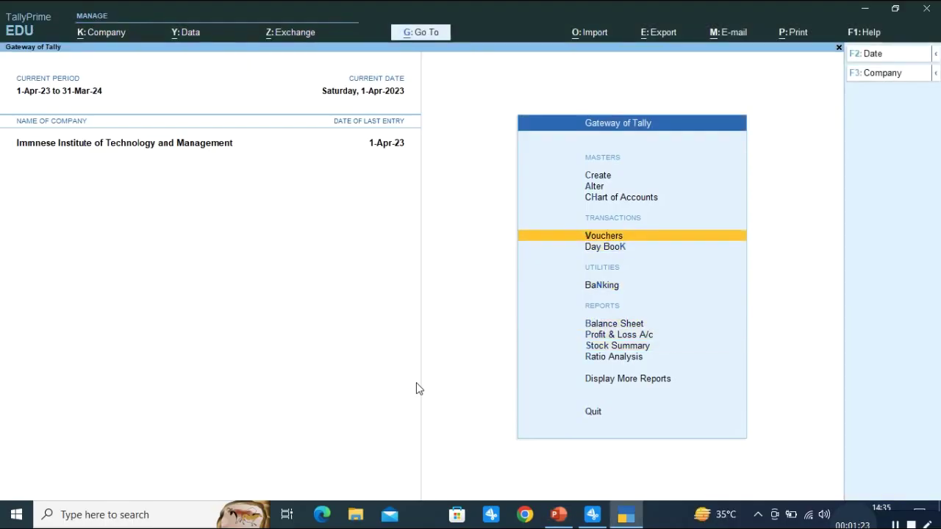
key(Return)
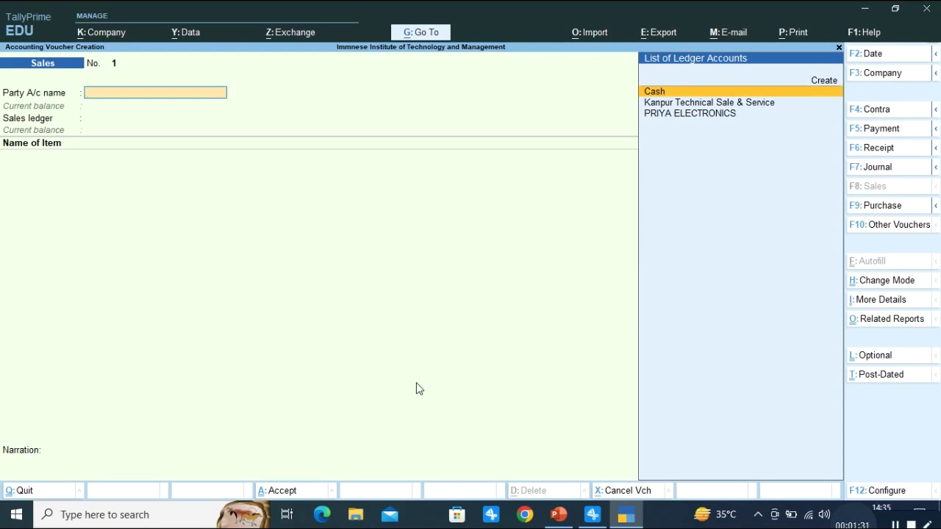
Choose PRIYA ELECTRONICS as the party account, leaving the dispatch details blank and keeping the default party details
key(Down)
key(Down)
key(Return)
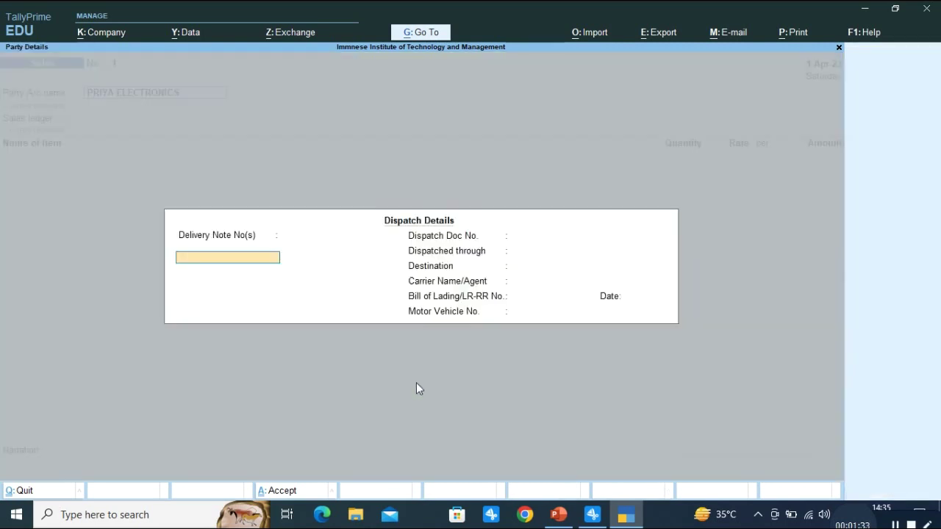
key(Return)
key(Return)
key(Return)
key(Return)
key(Return)
key(Return)
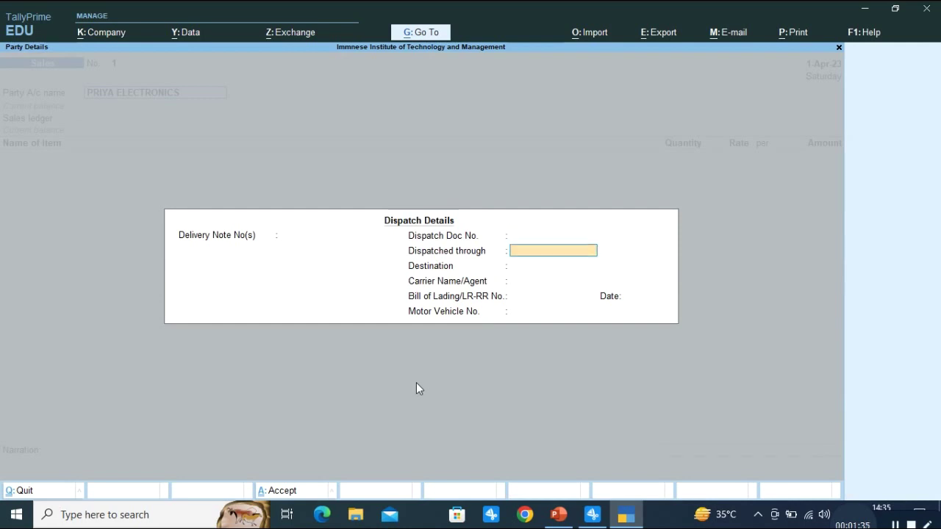
key(Return)
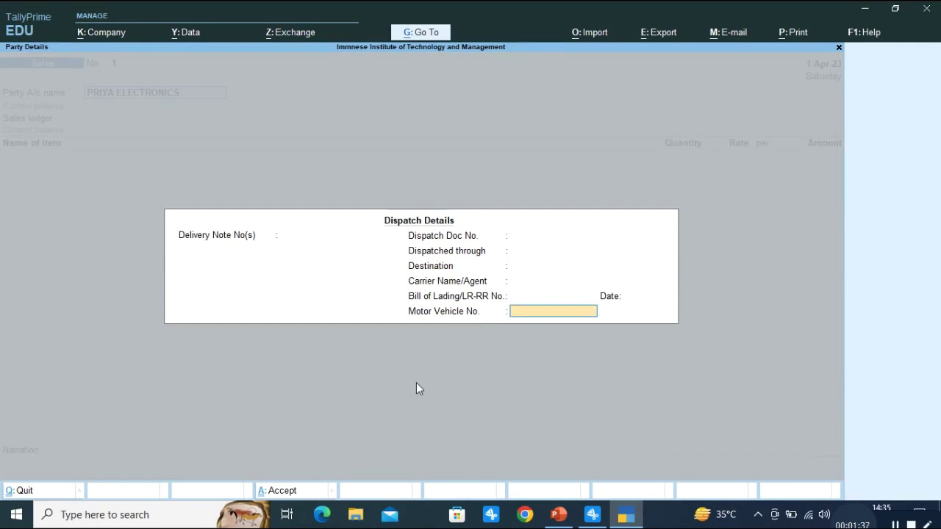
key(Return)
key(Return)
key(Return)
key(Return)
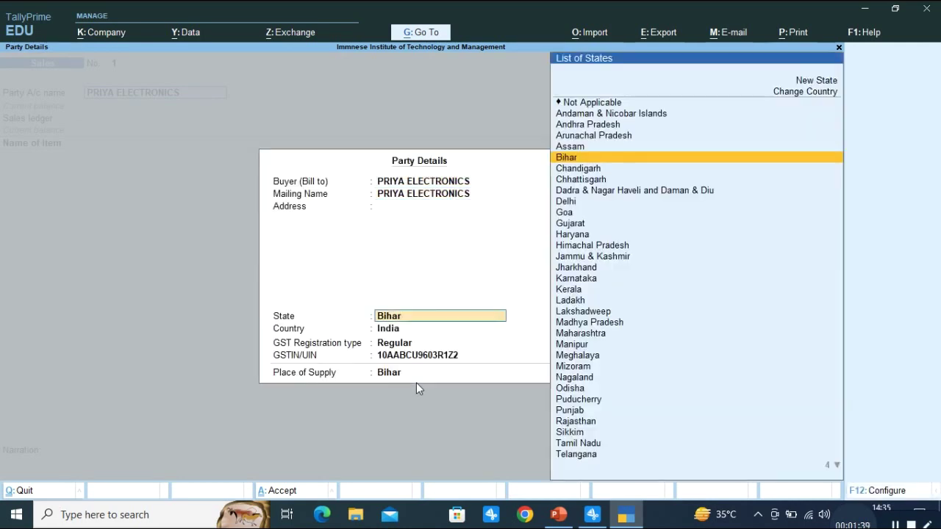
key(Return)
key(Return)
key(Return)
key(Return)
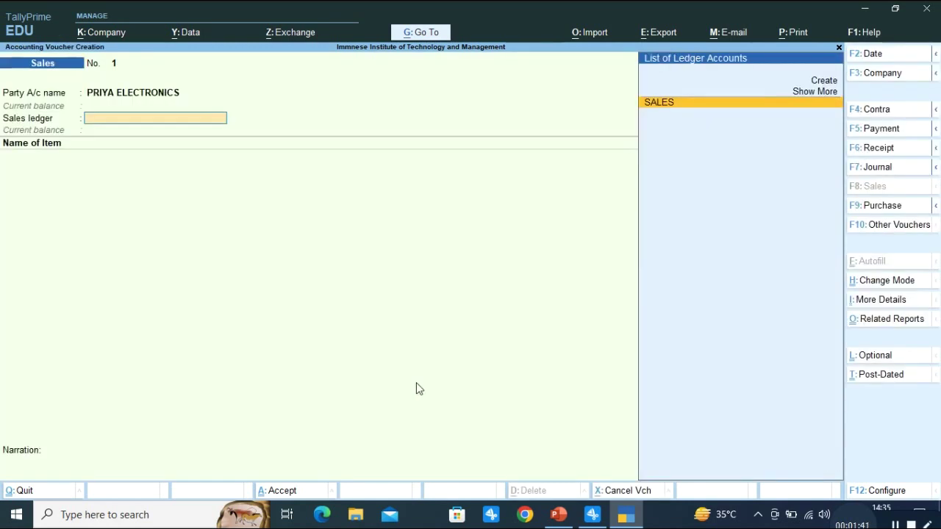
Choose SALES as the sales ledger and add 10 PCS of INTEX LCD MONITOR at a rate of 3,950
key(Return)
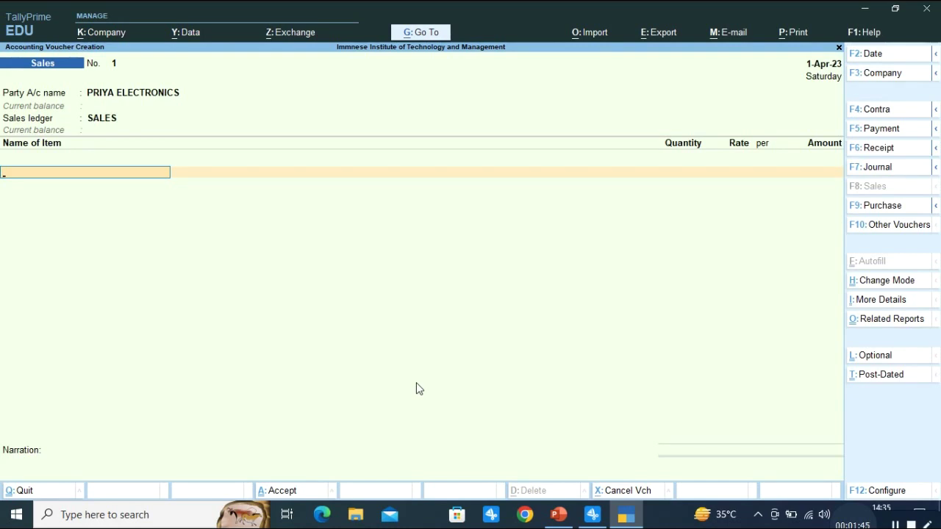
key(Down)
key(Down)
key(Return)
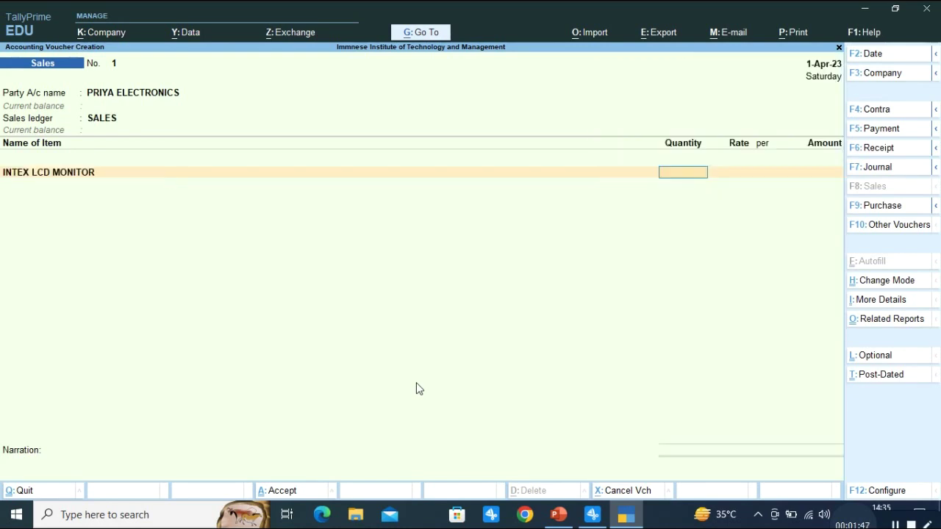
text(10)
key(Return)
text(3)
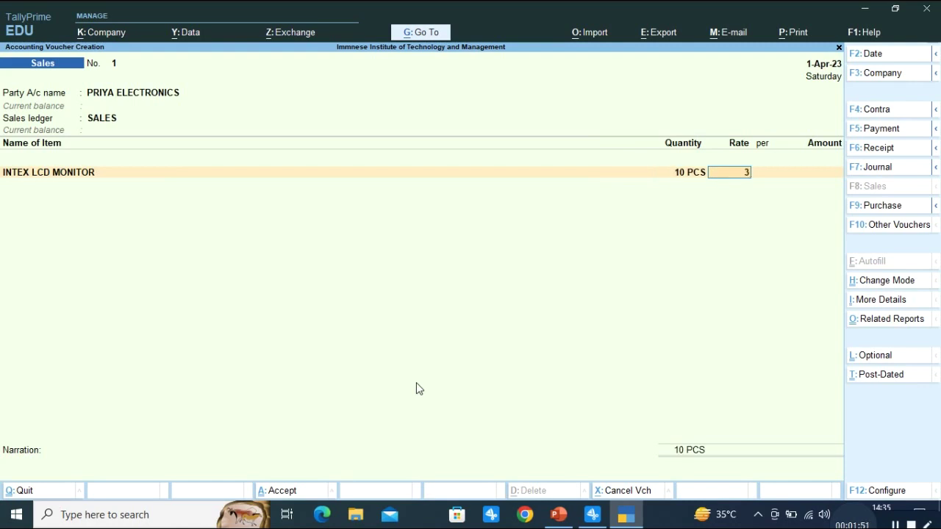
text(,950)
key(Return)
key(Return)
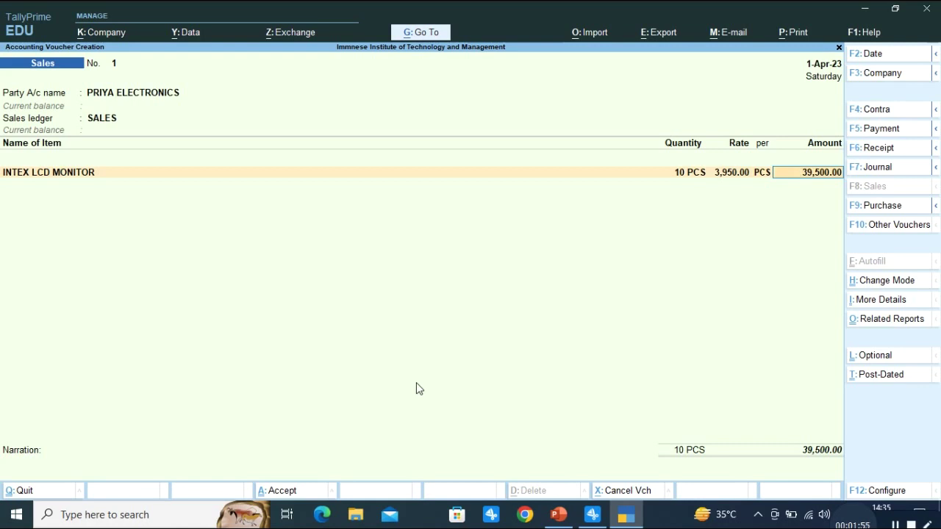
key(Return)
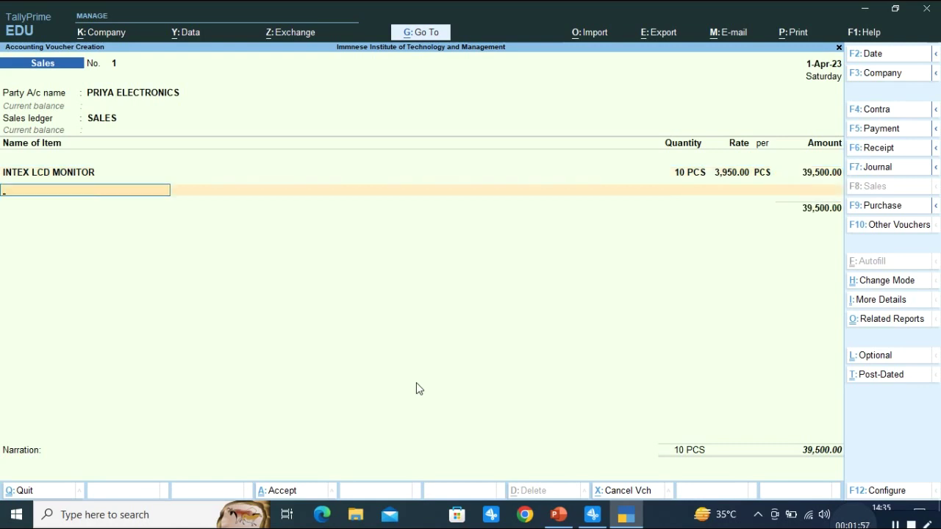
Apply the CGST and SGST ledgers to the item sale and save the Sales voucher
key(Return)
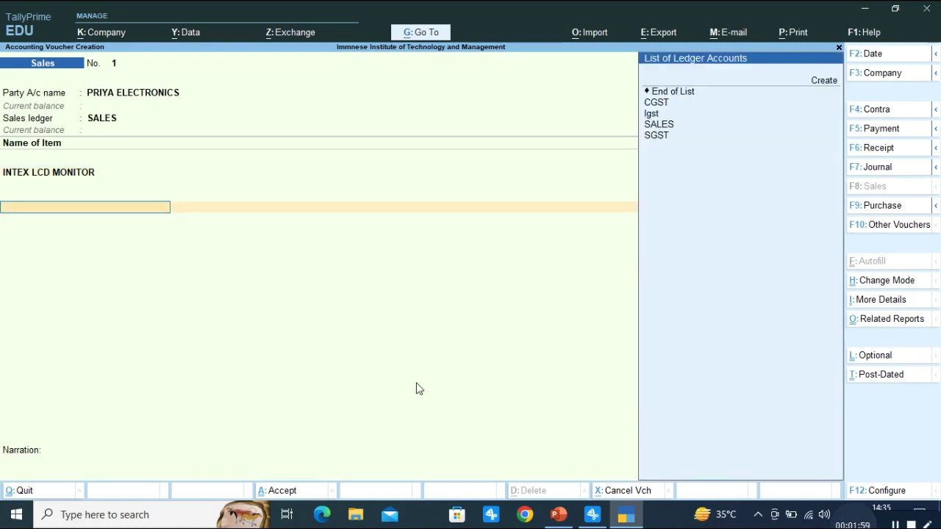
key(Down)
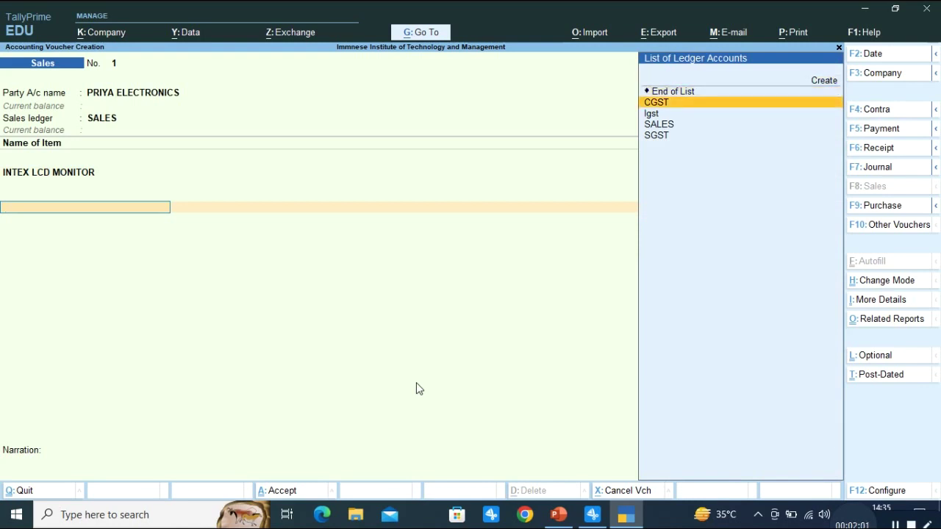
key(Return)
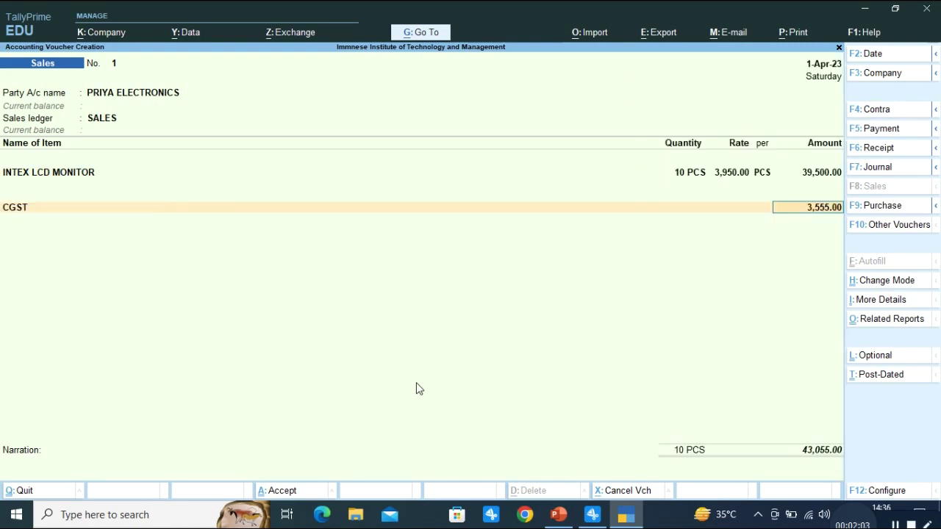
key(Return)
key(Down)
key(Down)
key(Down)
key(Down)
key(Return)
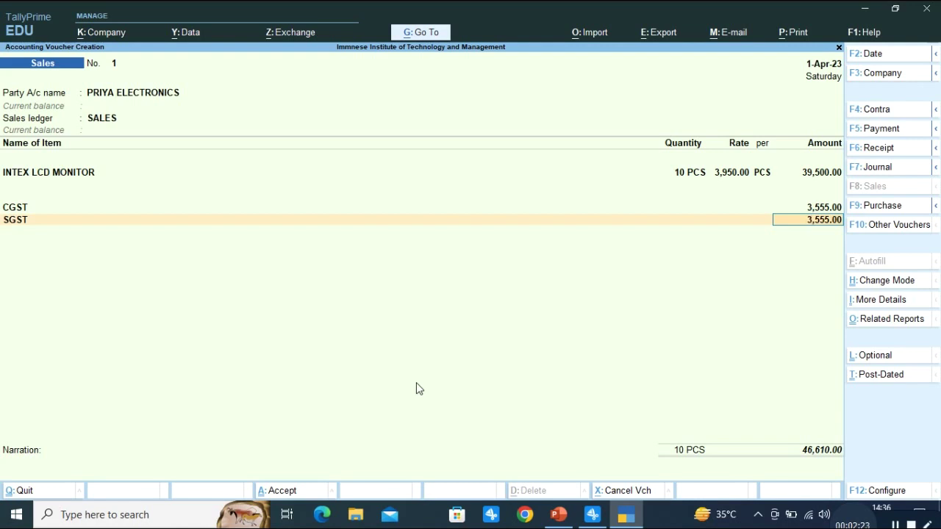
key(ctrl+a)
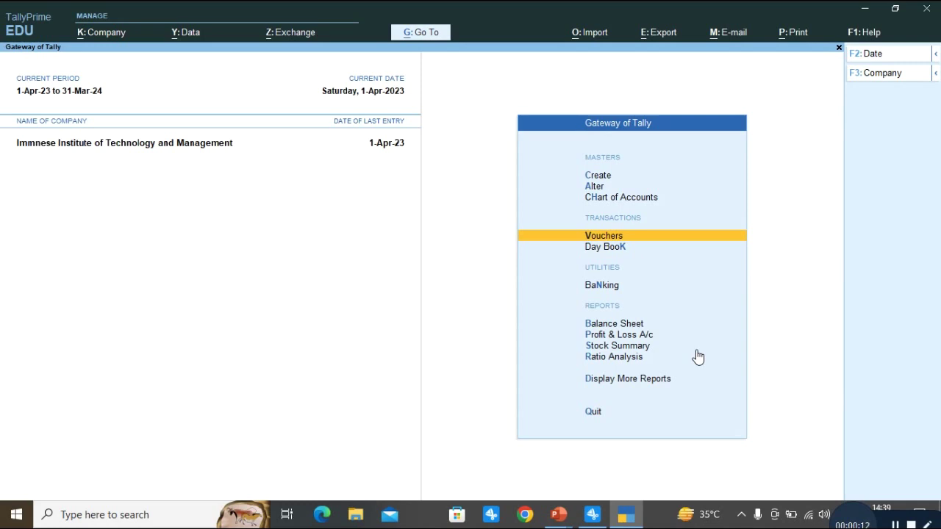
Start creating a new ledger and name it SALES RETURN
key(Up)
key(Up)
key(Up)
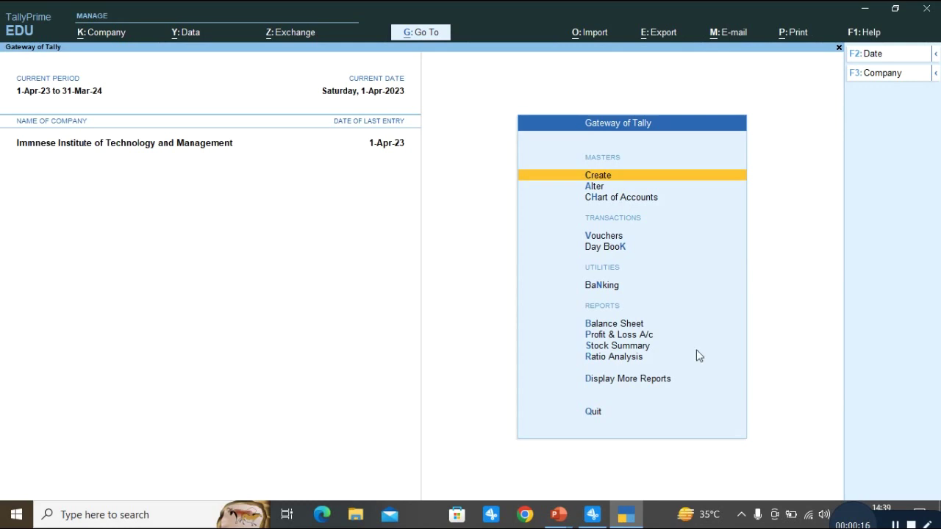
key(Return)
key(Down)
key(Return)
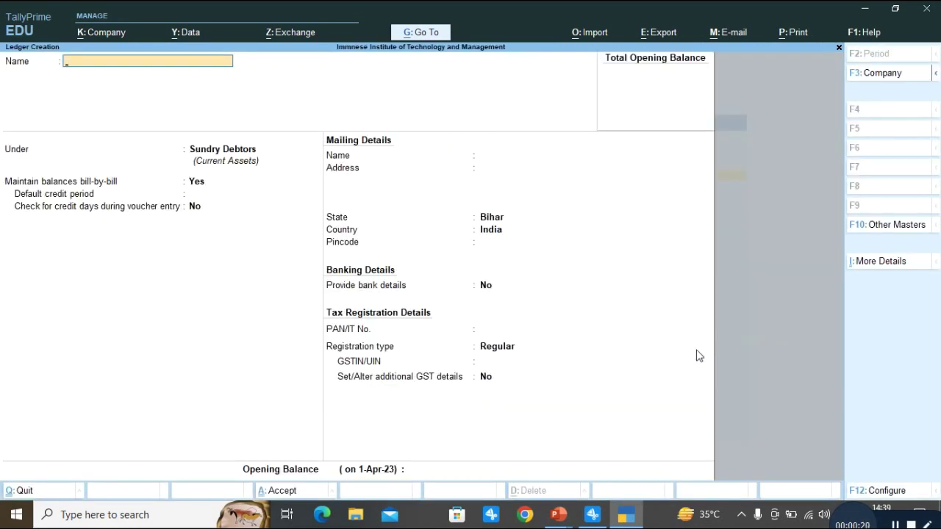
text(SALES RETURN)
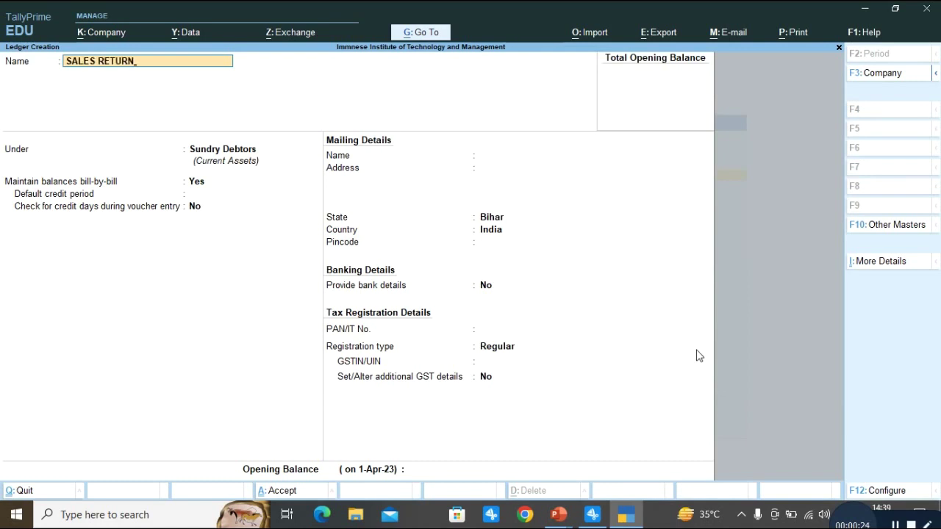
Place the SALES RETURN ledger under the Sales Accounts group
key(Return)
text(SUN)
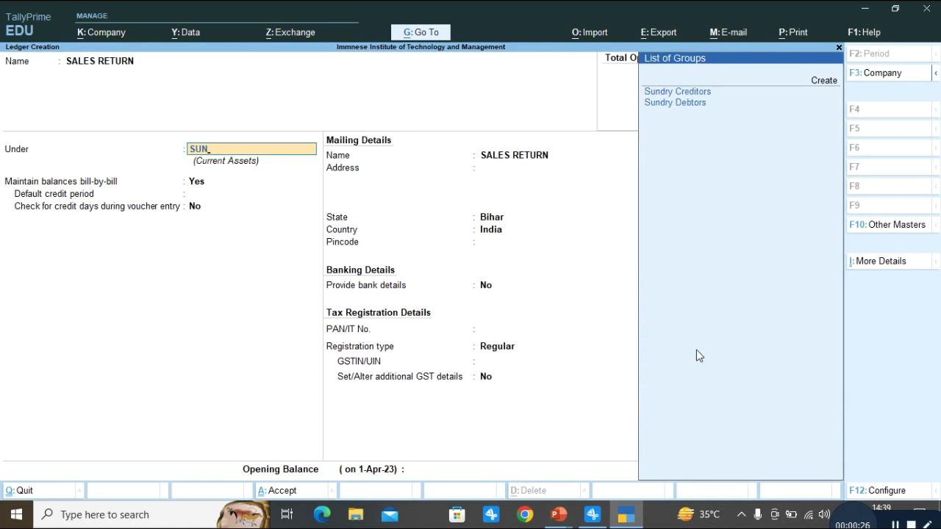
key(BackSpace)
key(BackSpace)
text(AL)
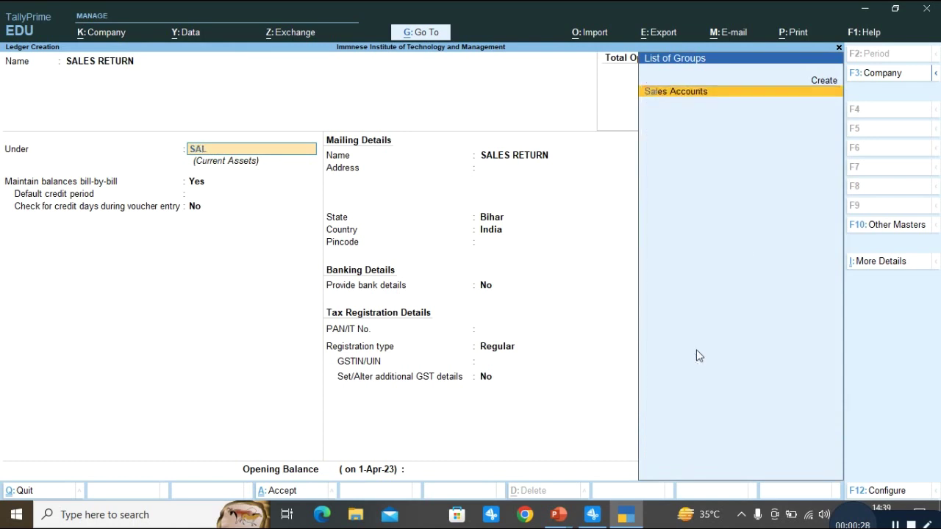
key(Return)
Keep the ledger's default type and GST settings, save it, and return to the Gateway of Tally
key(Return)
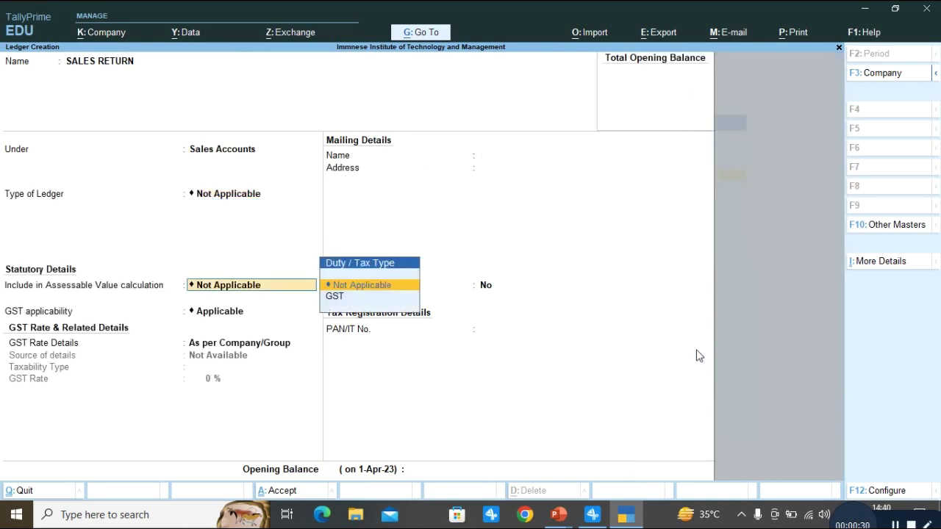
key(Return)
key(Return)
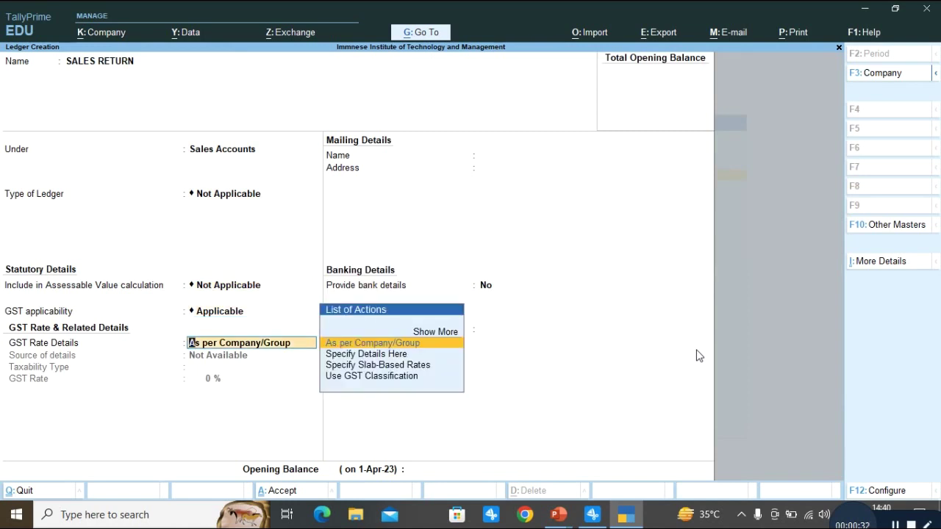
key(Return)
key(Return)
key(Return)
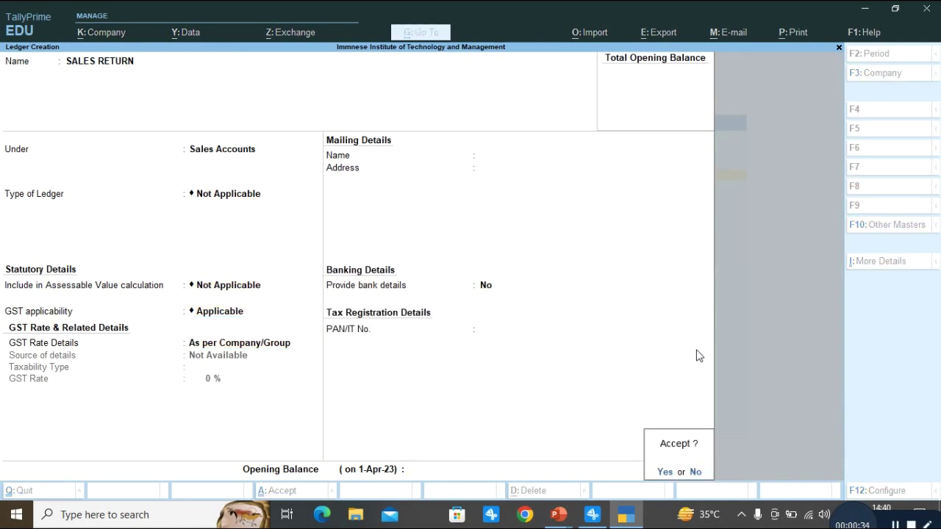
key(Return)
key(Escape)
key(Return)
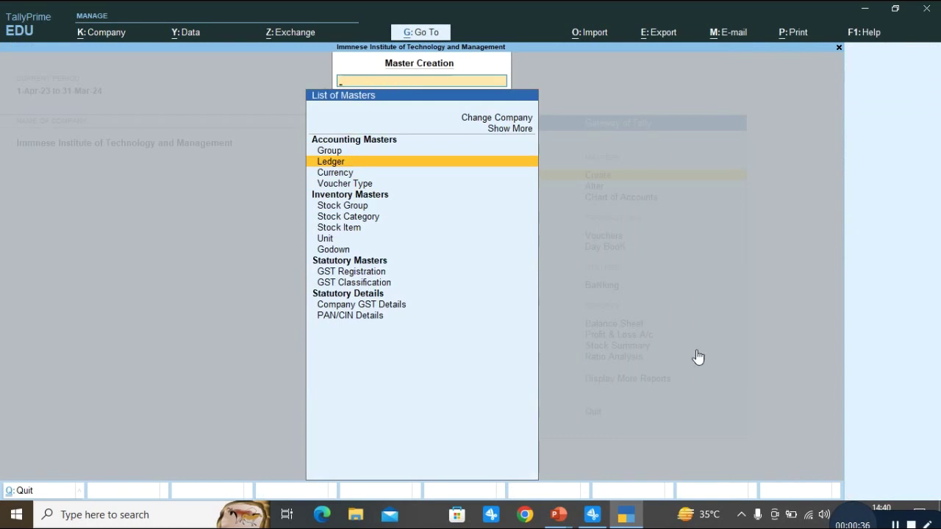
key(Escape)
Open voucher entry and switch to a new Credit Note voucher
key(Down)
key(Down)
key(Down)
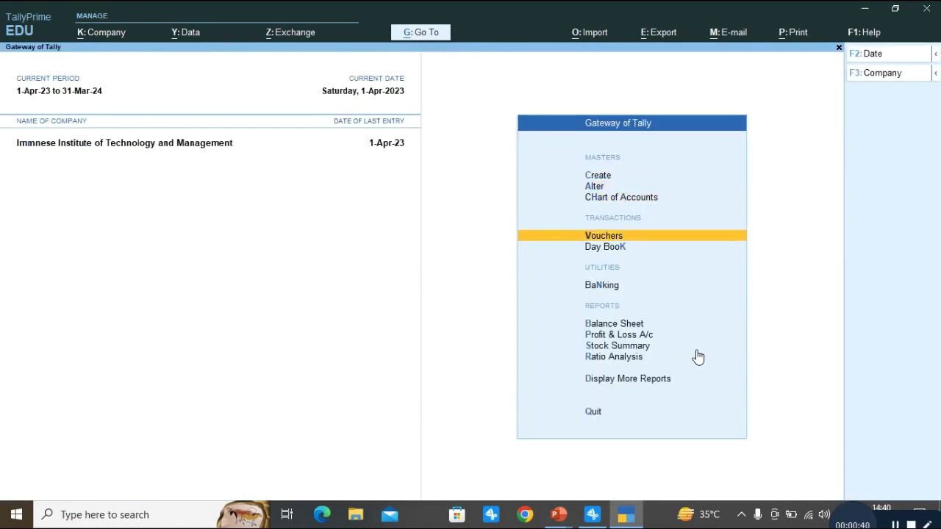
key(Return)
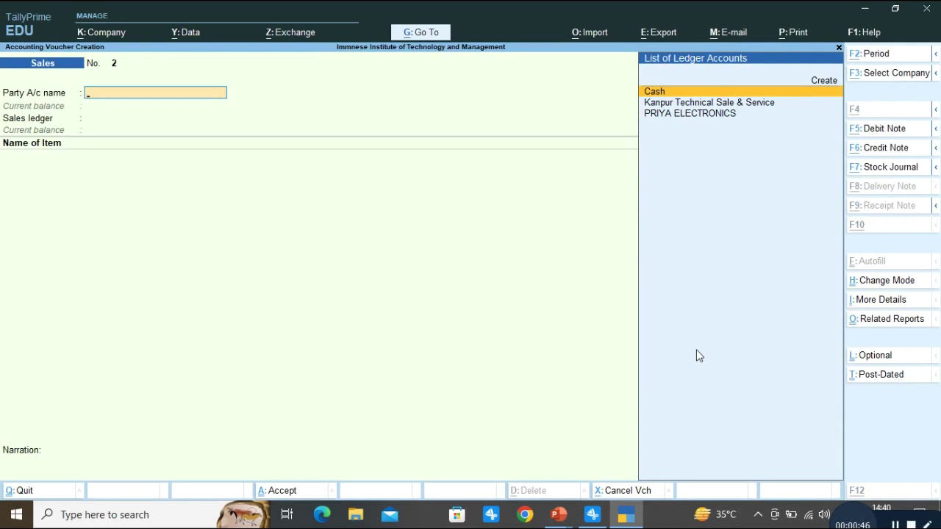
key(alt+F6)
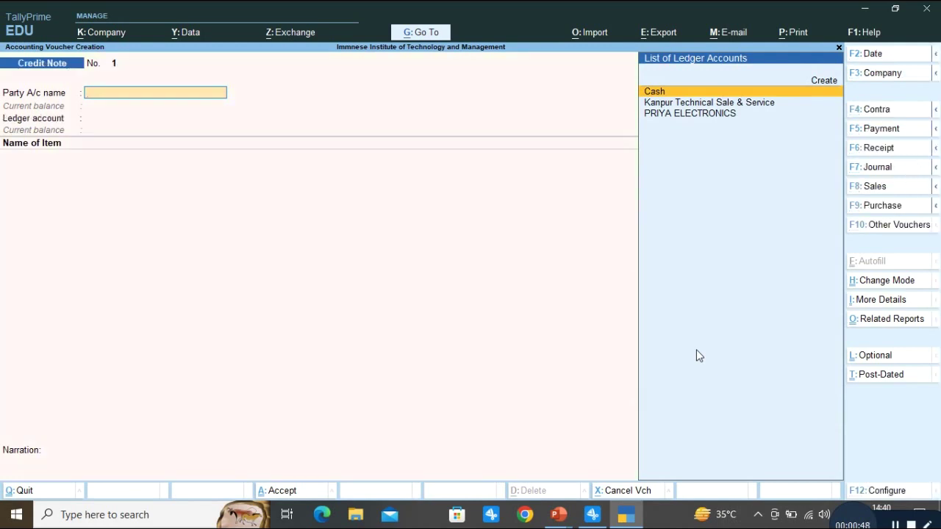
Review the full list of voucher types with the inactive ones shown, and choose Credit Note
key(alt)
key(F10)
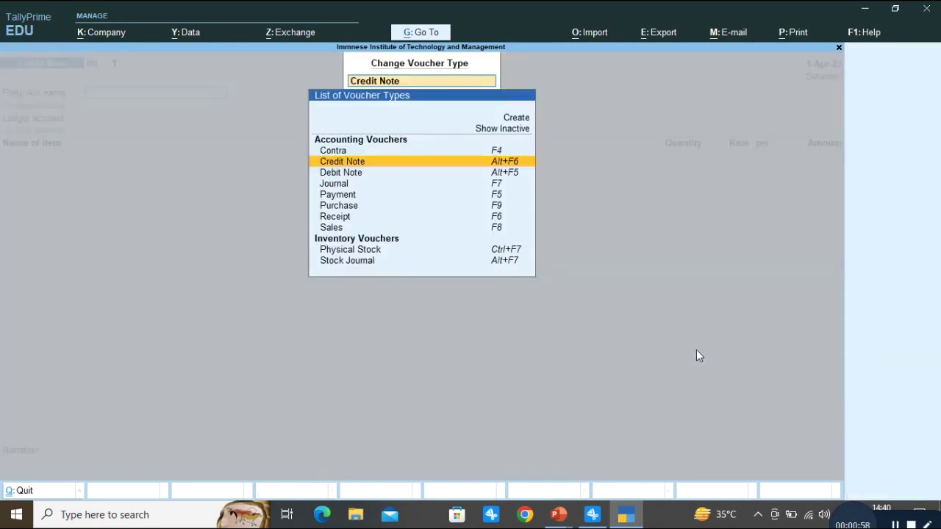
key(Up)
key(Up)
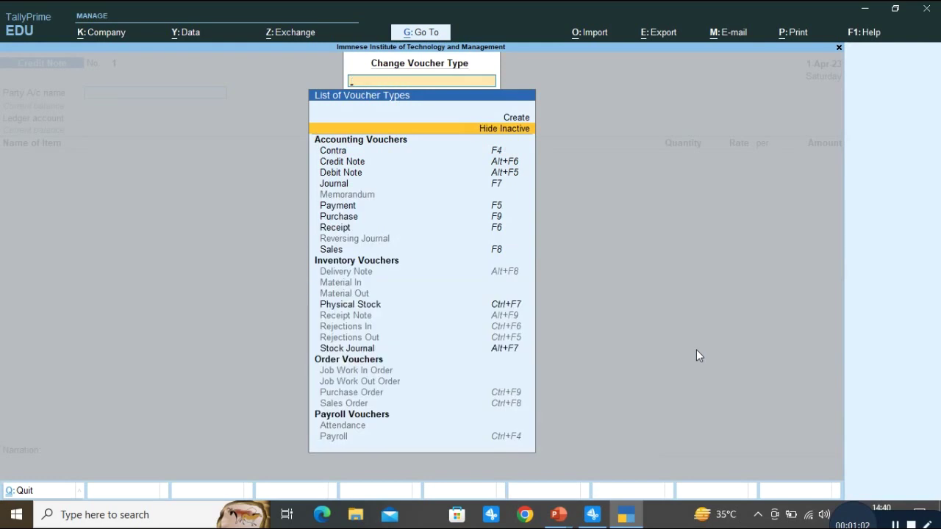
key(Down)
key(Down)
key(Down)
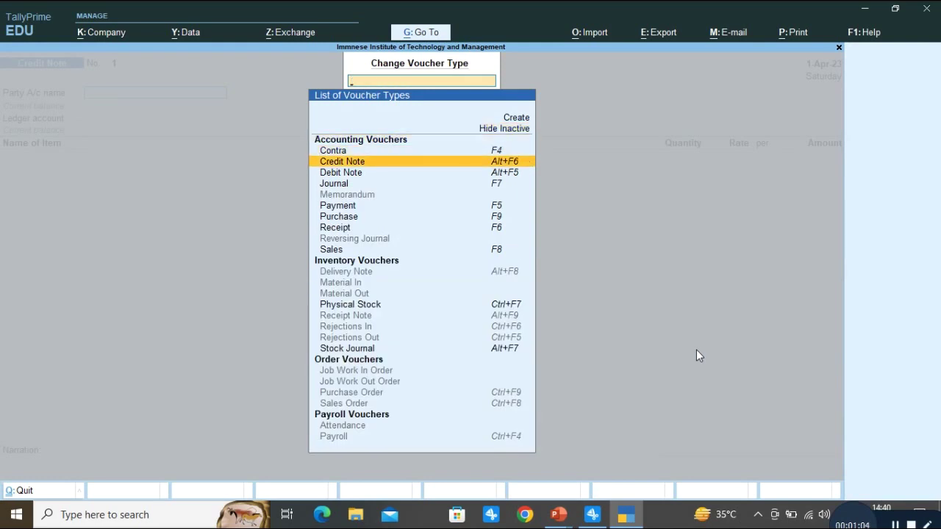
key(Return)
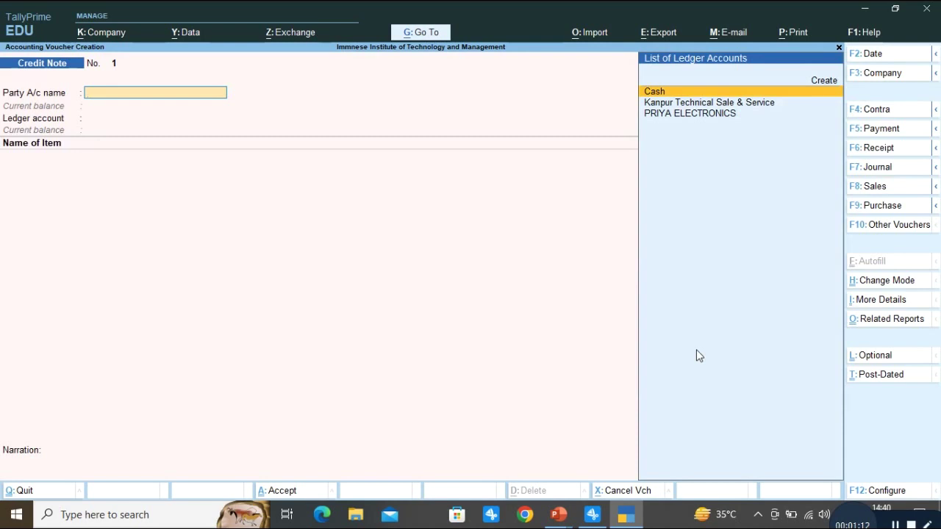
Choose PRIYA ELECTRONICS as the credit note's party account, leaving the receipt details blank and keeping the default party details
key(Down)
key(Down)
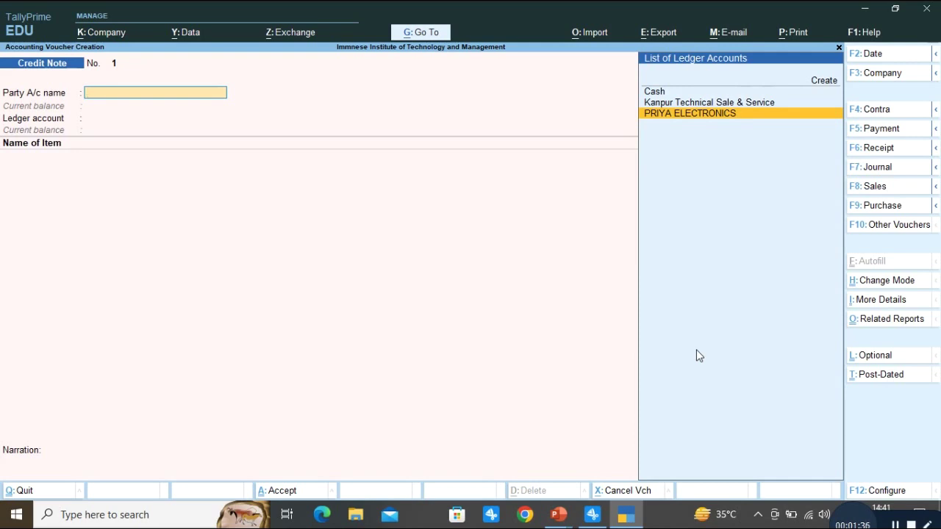
key(Up)
key(Up)
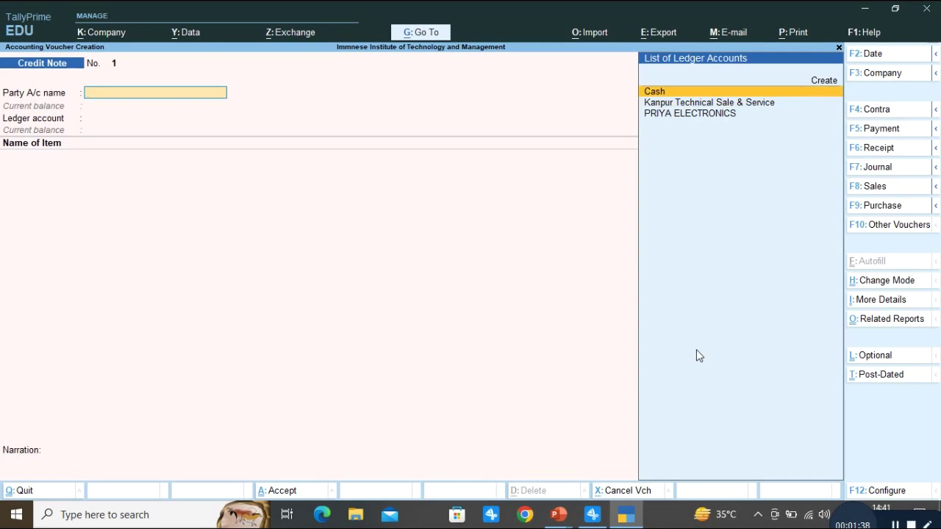
key(Down)
key(Down)
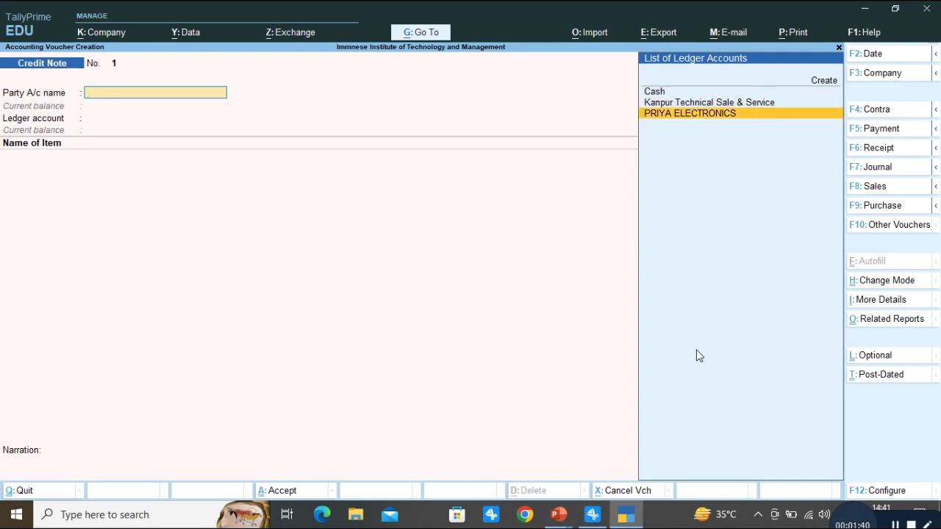
key(Return)
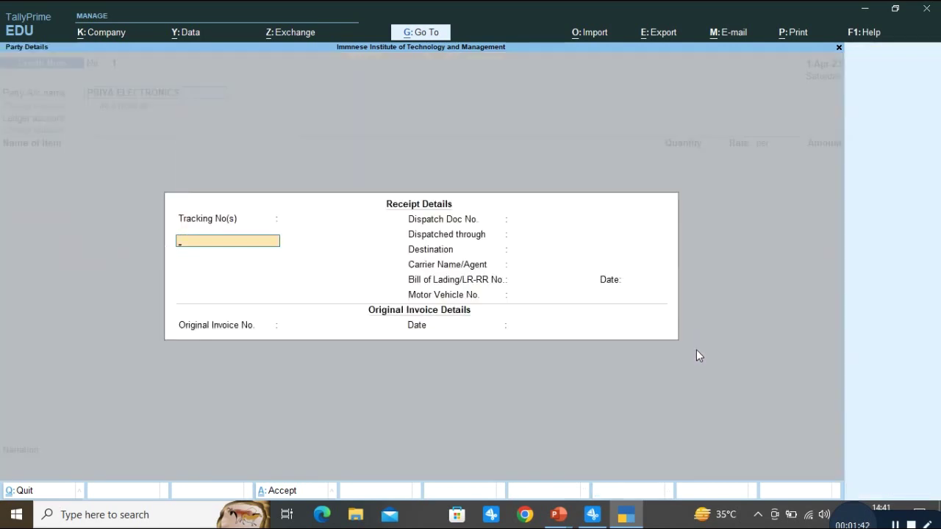
key(ctrl+a)
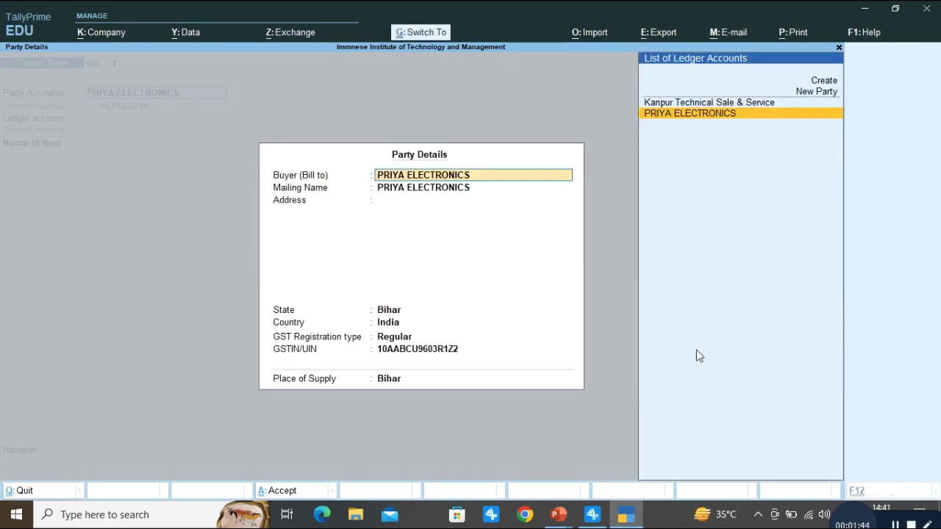
key(ctrl+a)
Choose SALES RETURN as the ledger account and add 2 PCS of INTEX LCD MONITOR at a rate of 3,950
key(Down)
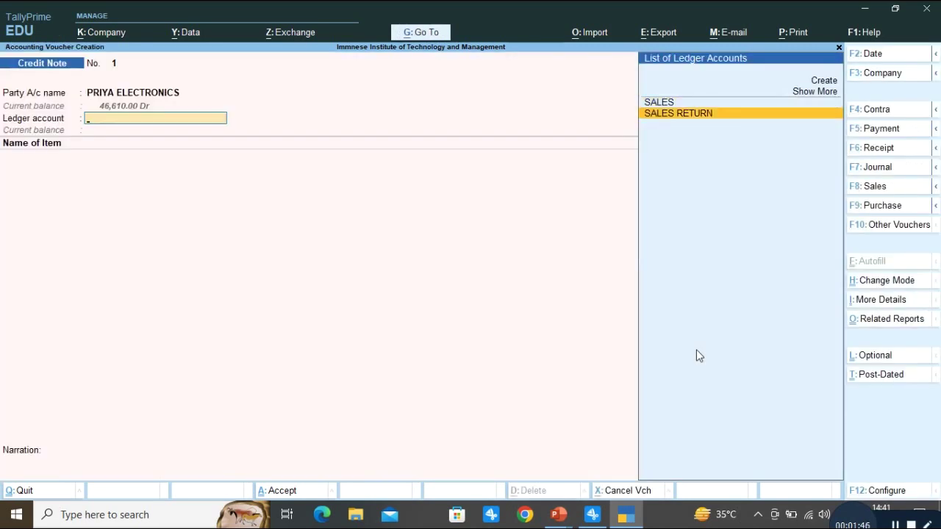
key(Return)
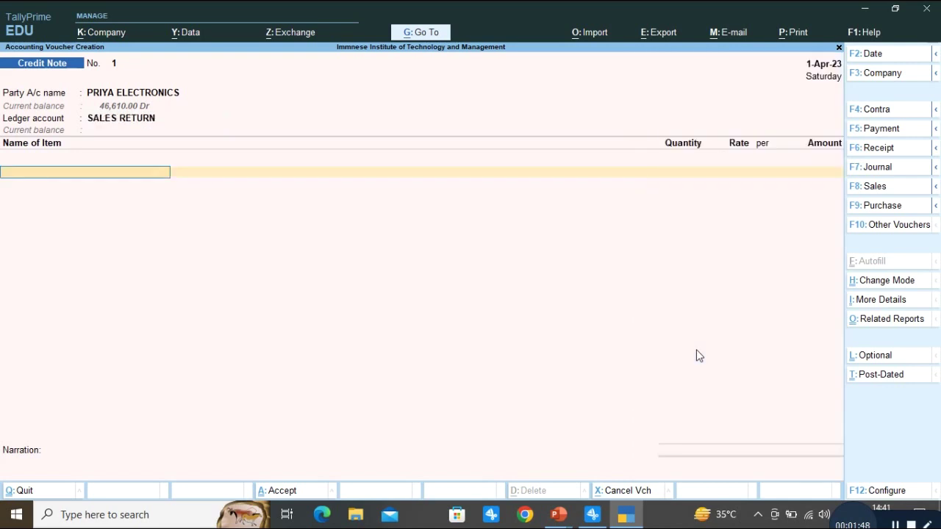
key(Down)
key(Down)
key(Down)
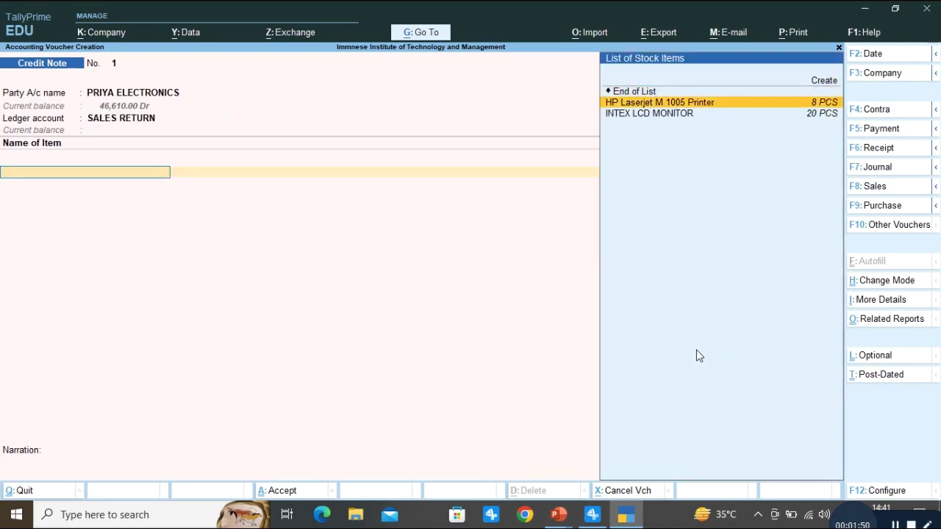
key(Return)
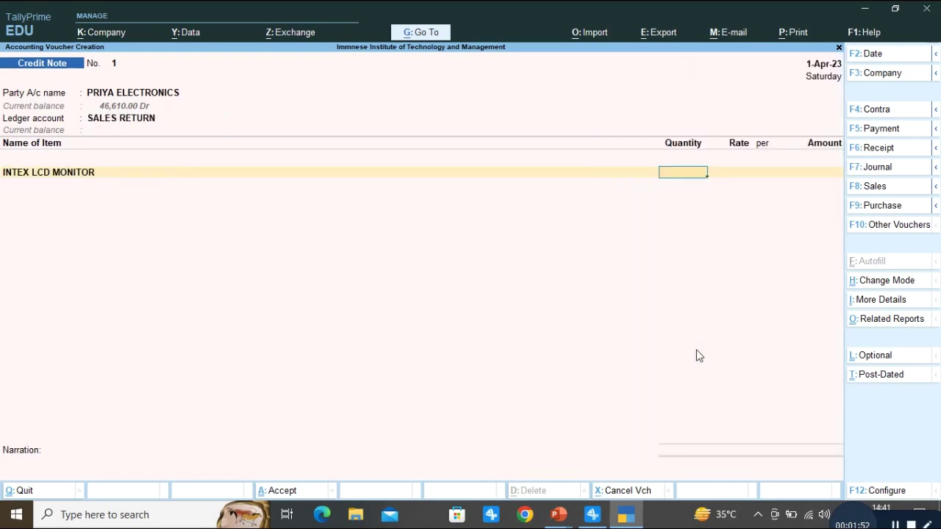
key(BackSpace)
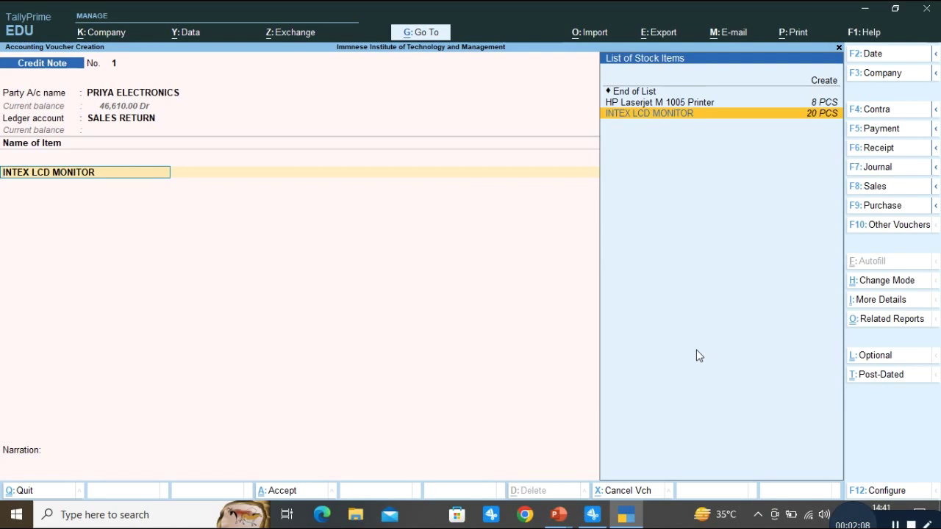
key(Return)
text(2)
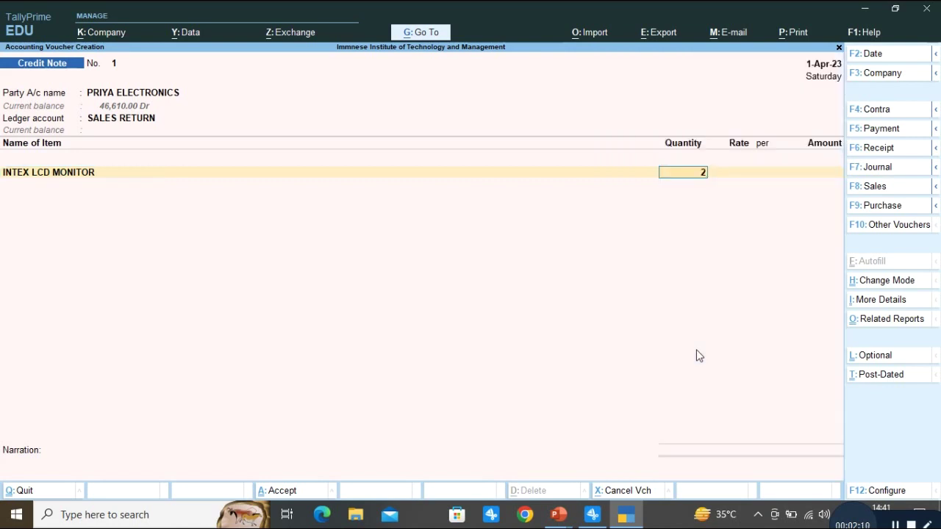
key(Return)
key(Return)
key(Return)
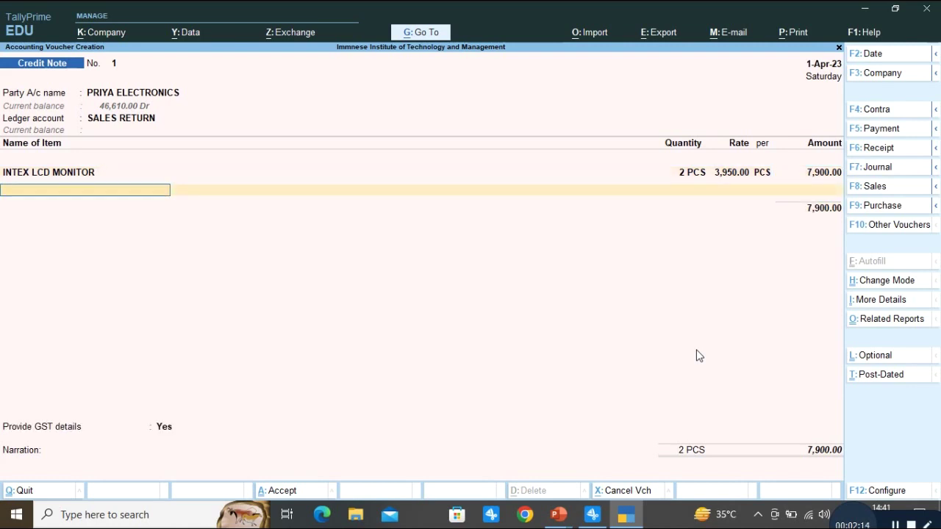
Apply the CGST and SGST ledgers to the returned item and open the credit note's additional GST details
key(Return)
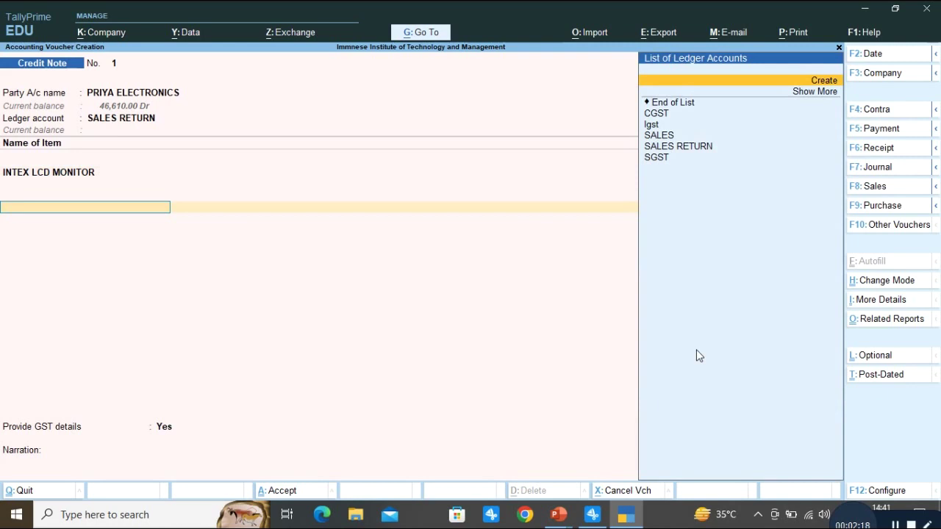
key(Return)
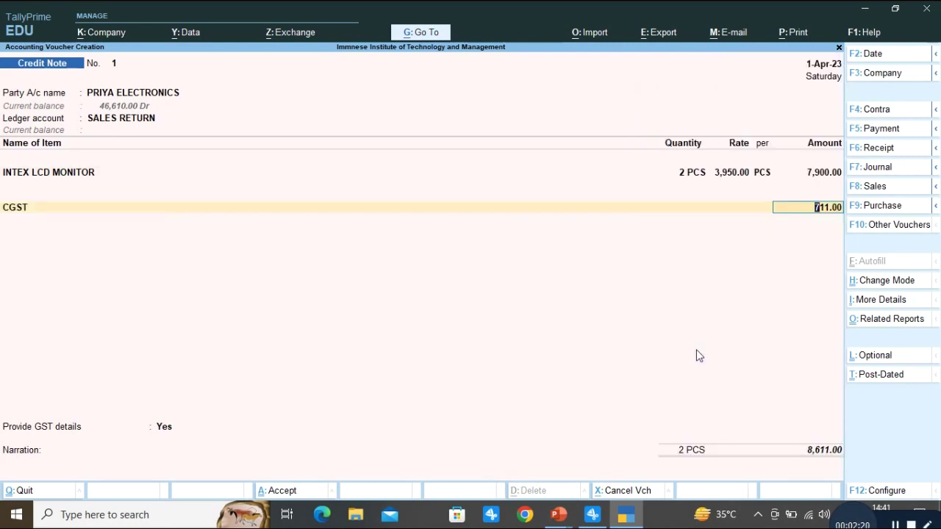
key(Return)
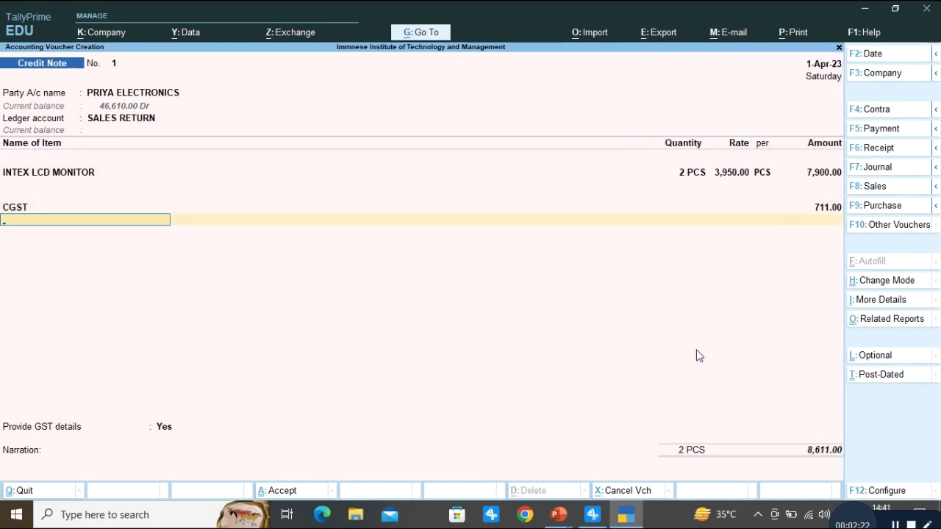
key(Down)
key(Down)
key(Down)
key(Down)
key(Down)
key(Down)
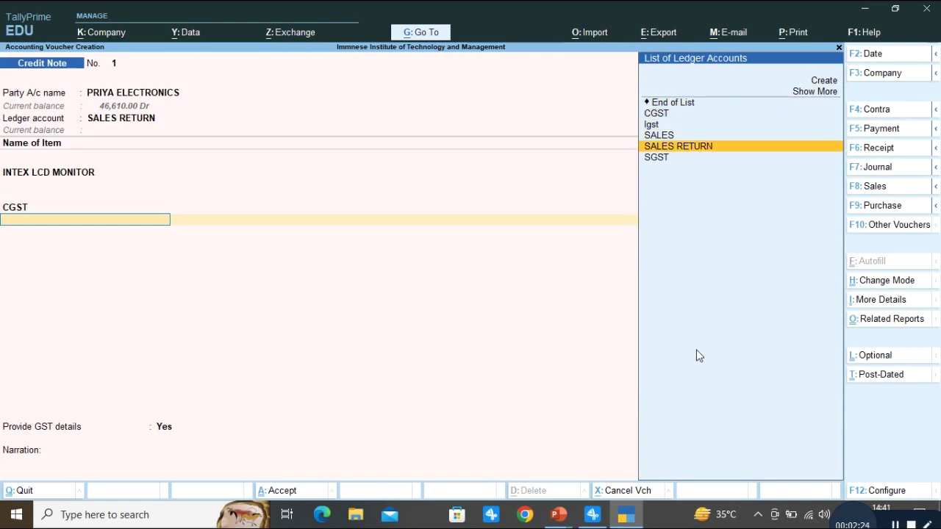
key(Down)
key(Return)
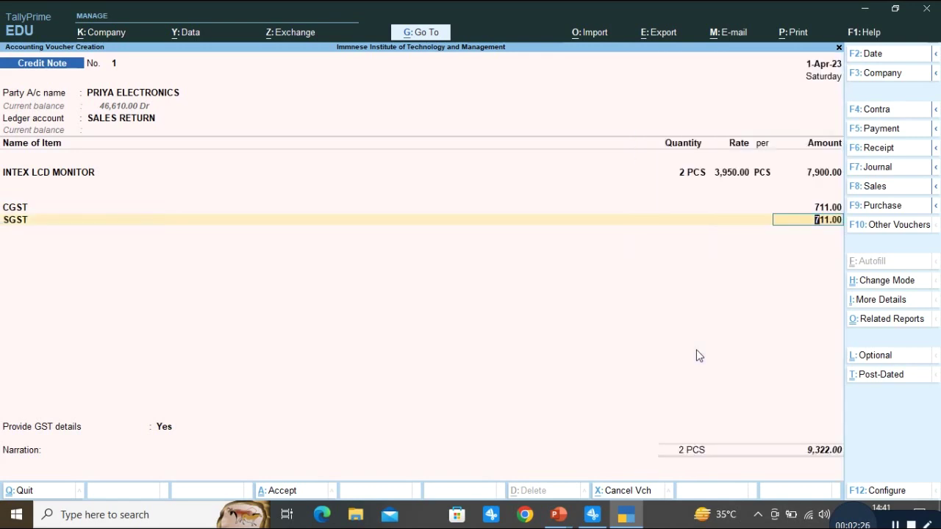
key(Return)
key(Return)
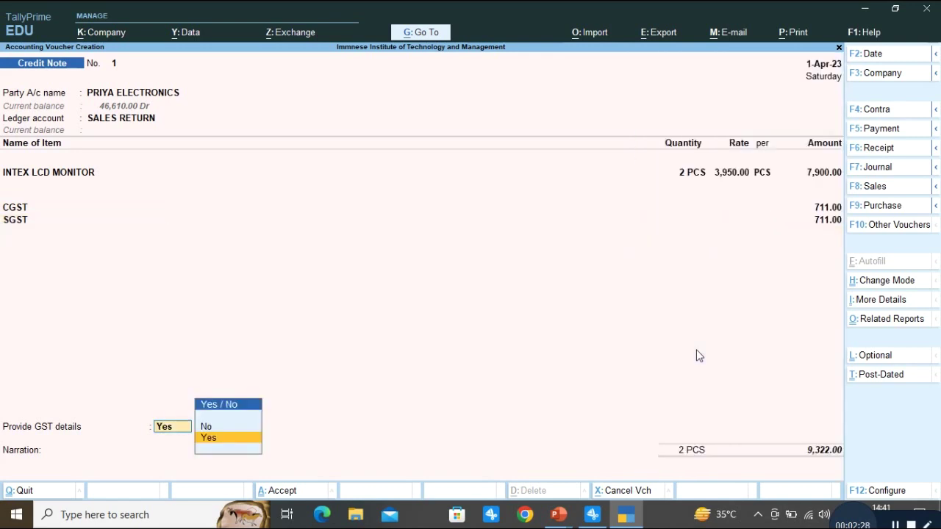
key(Return)
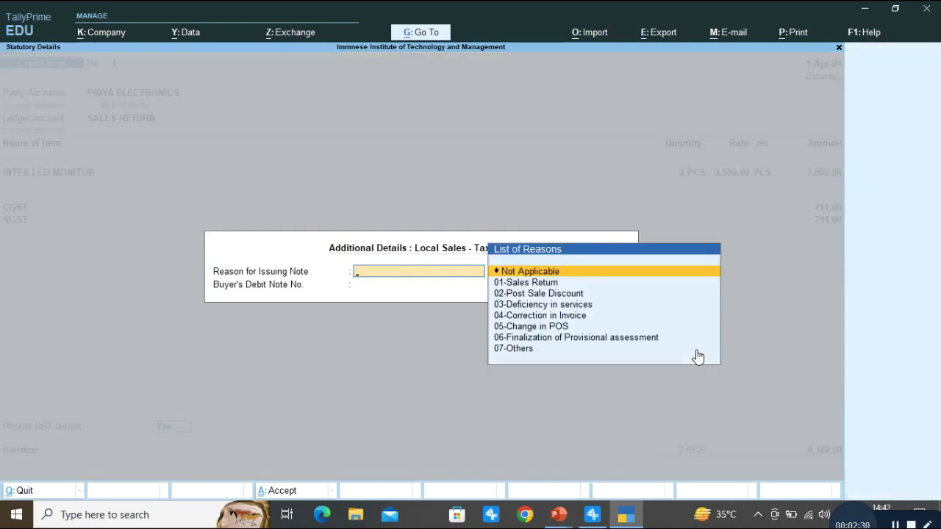
Give 01-Sales Return as the reason for issuing the note, leaving the buyer's debit note number and date blank
key(Down)
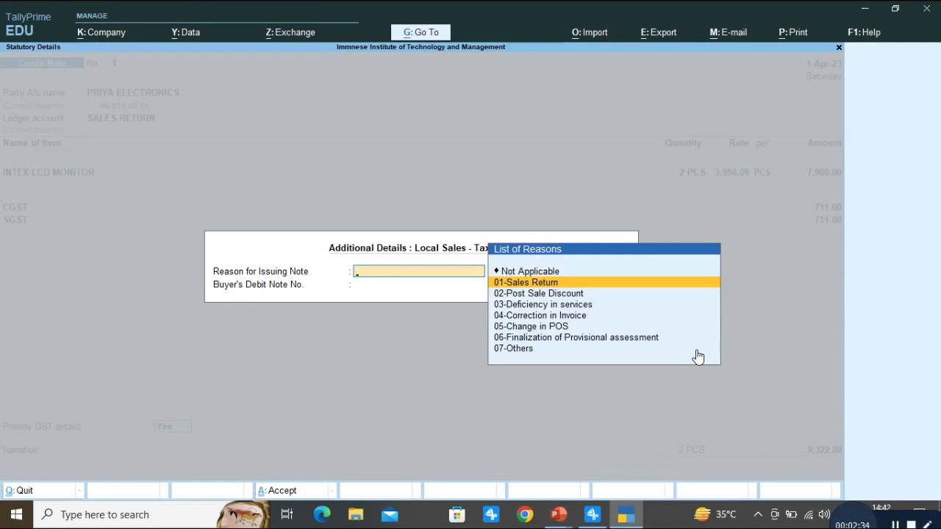
key(Return)
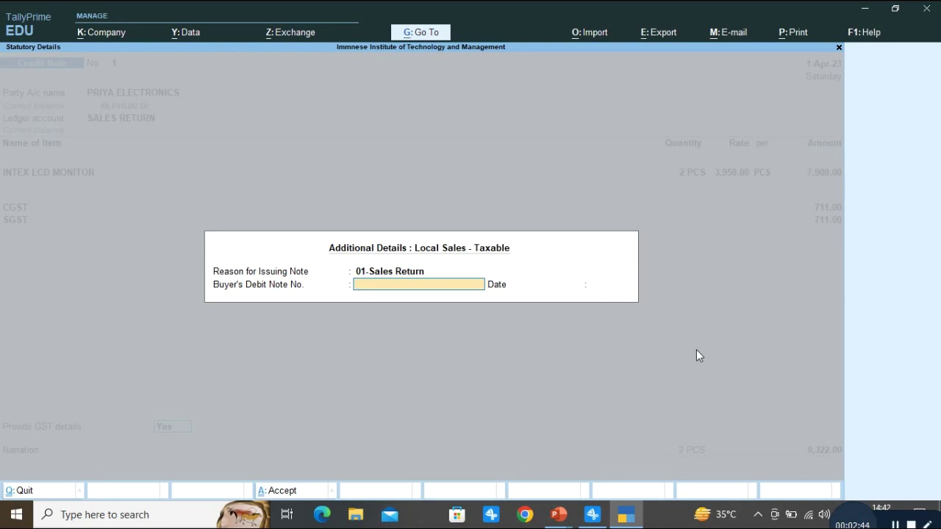
key(Return)
key(Return)
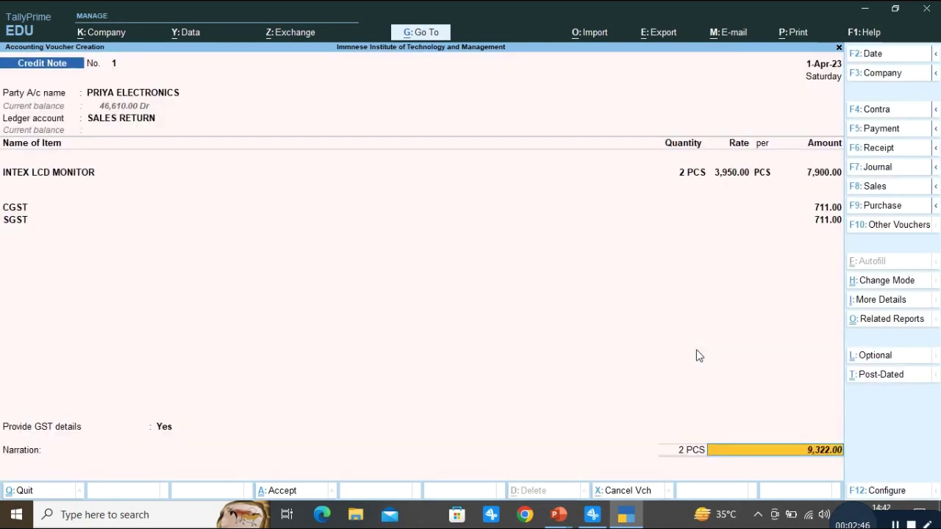
Leave the narration blank and save the credit note for PRIYA ELECTRONICS
key(Return)
key(Return)
key(Return)
key(Return)
key(Return)
key(Return)
key(Return)
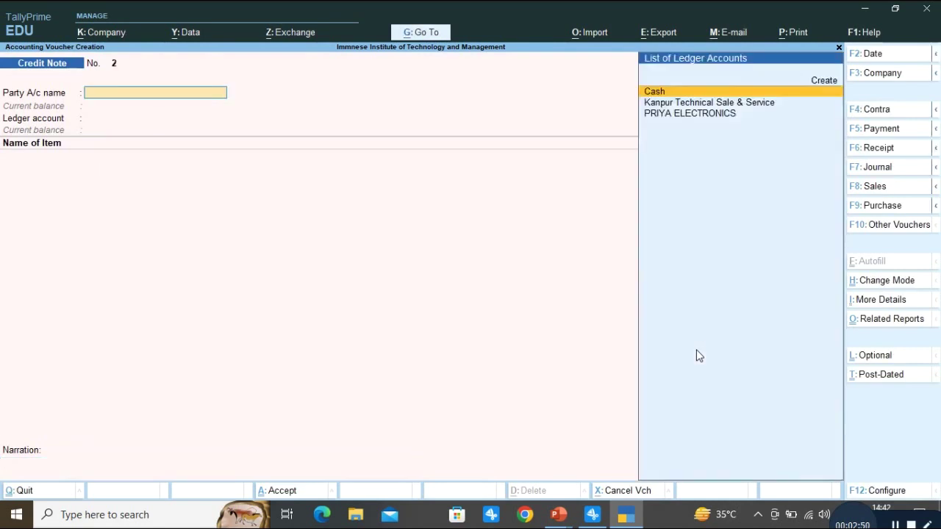
Leave voucher entry for the Gateway of Tally and open the Balance Sheet report
key(Escape)
key(Down)
key(Down)
key(Down)
key(Down)
key(Down)
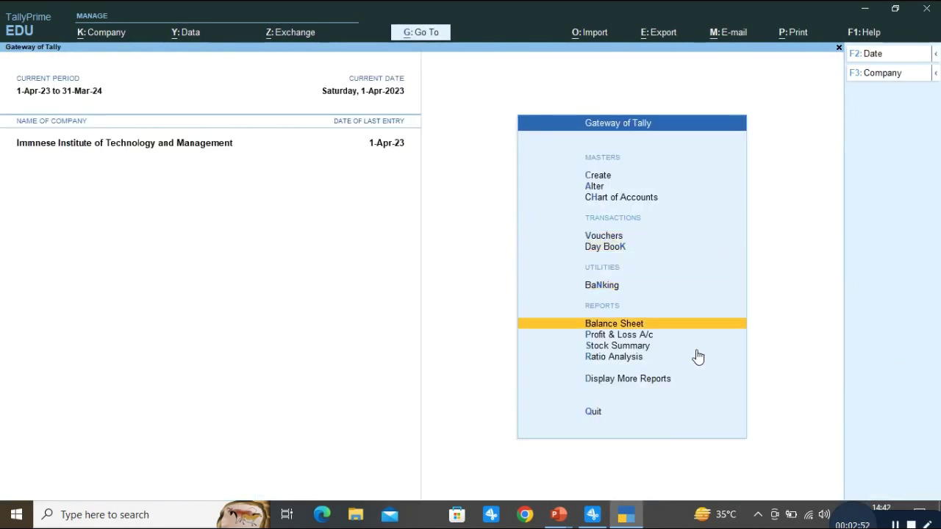
key(Return)
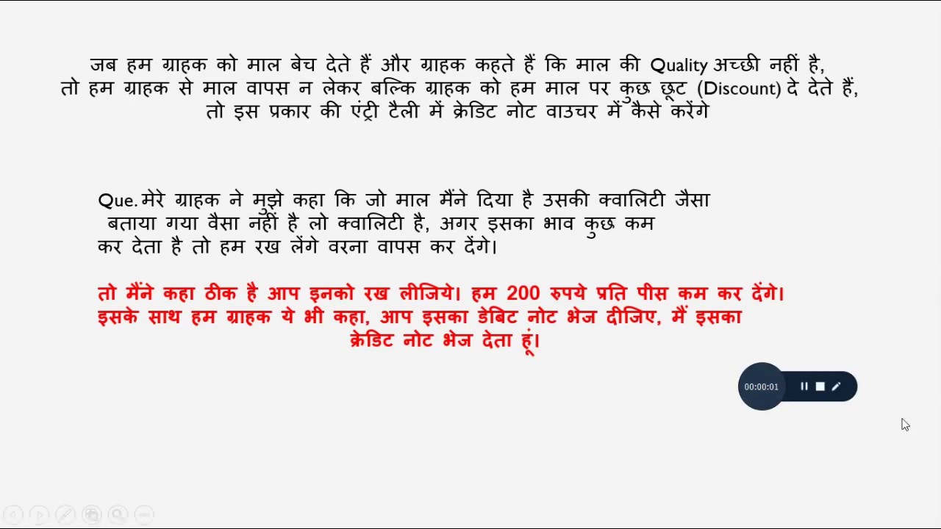
drag(757, 377, 792, 490)
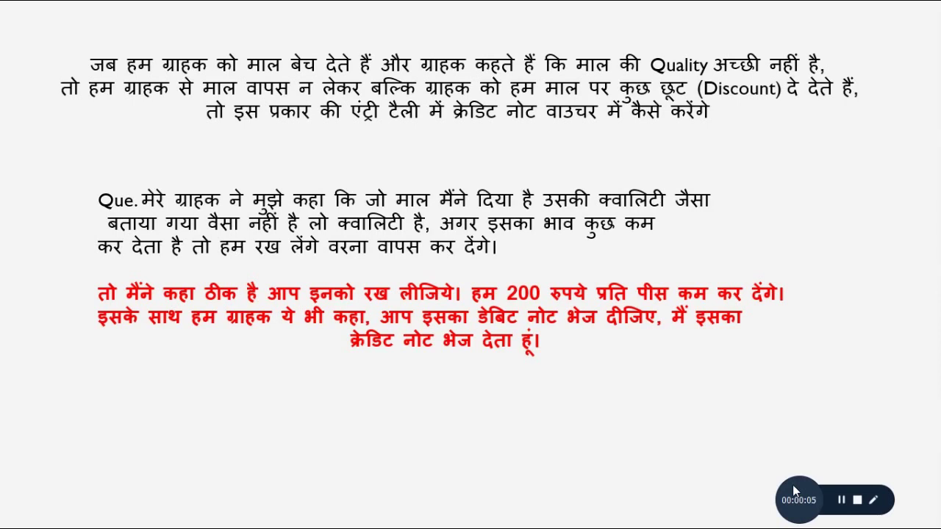